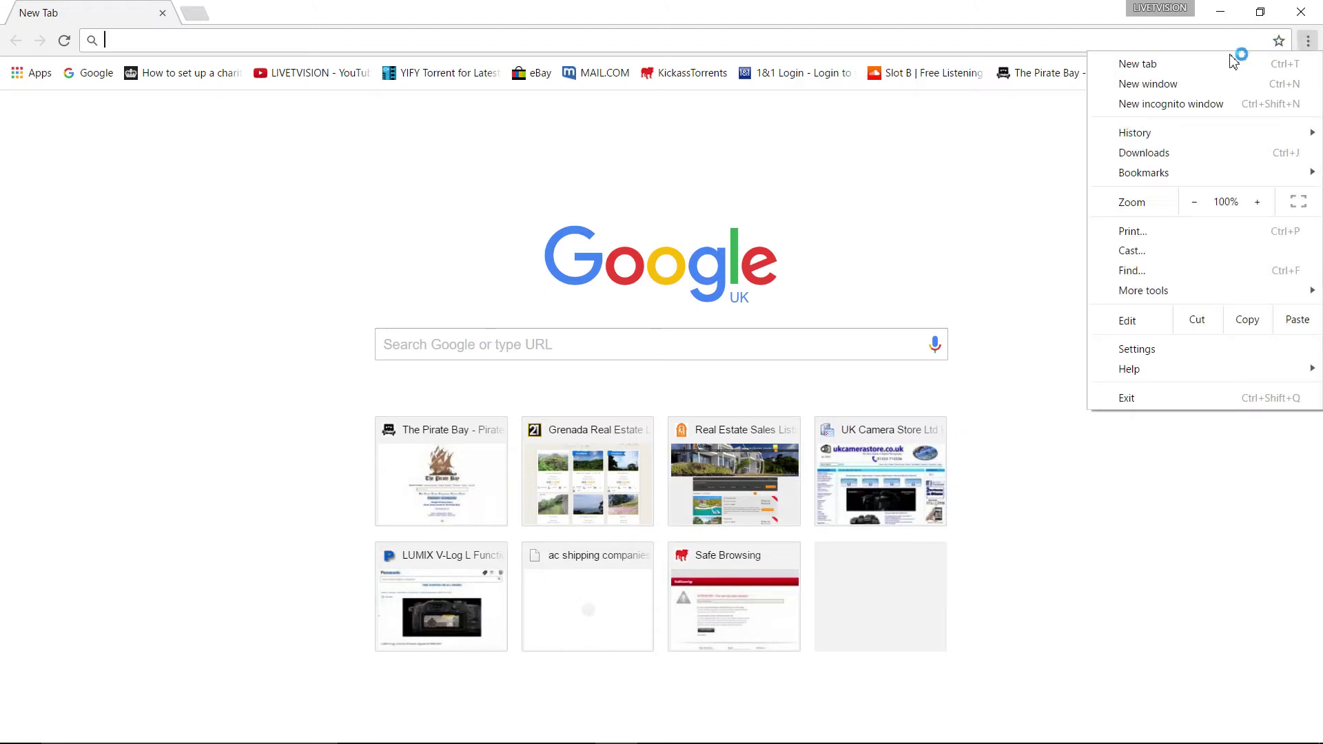
pyautogui.moveTo(1171, 133)
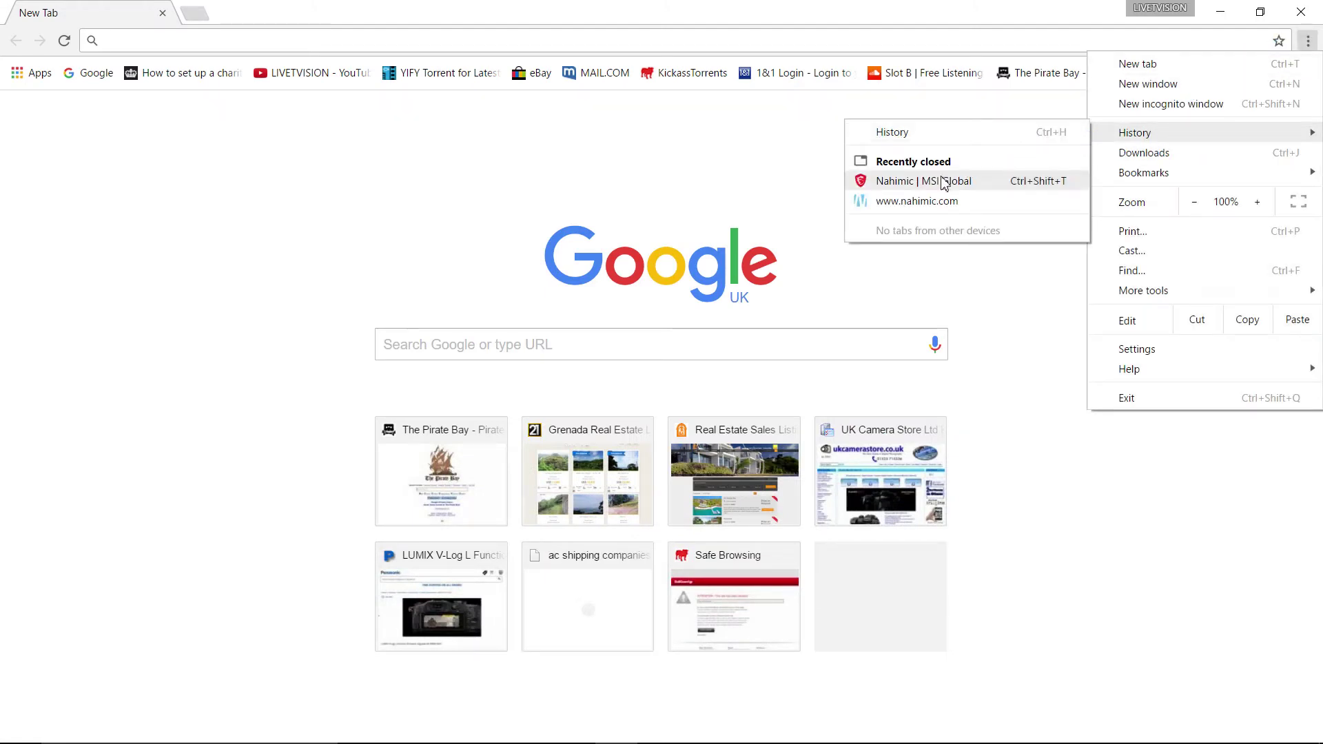
pyautogui.click(940, 200)
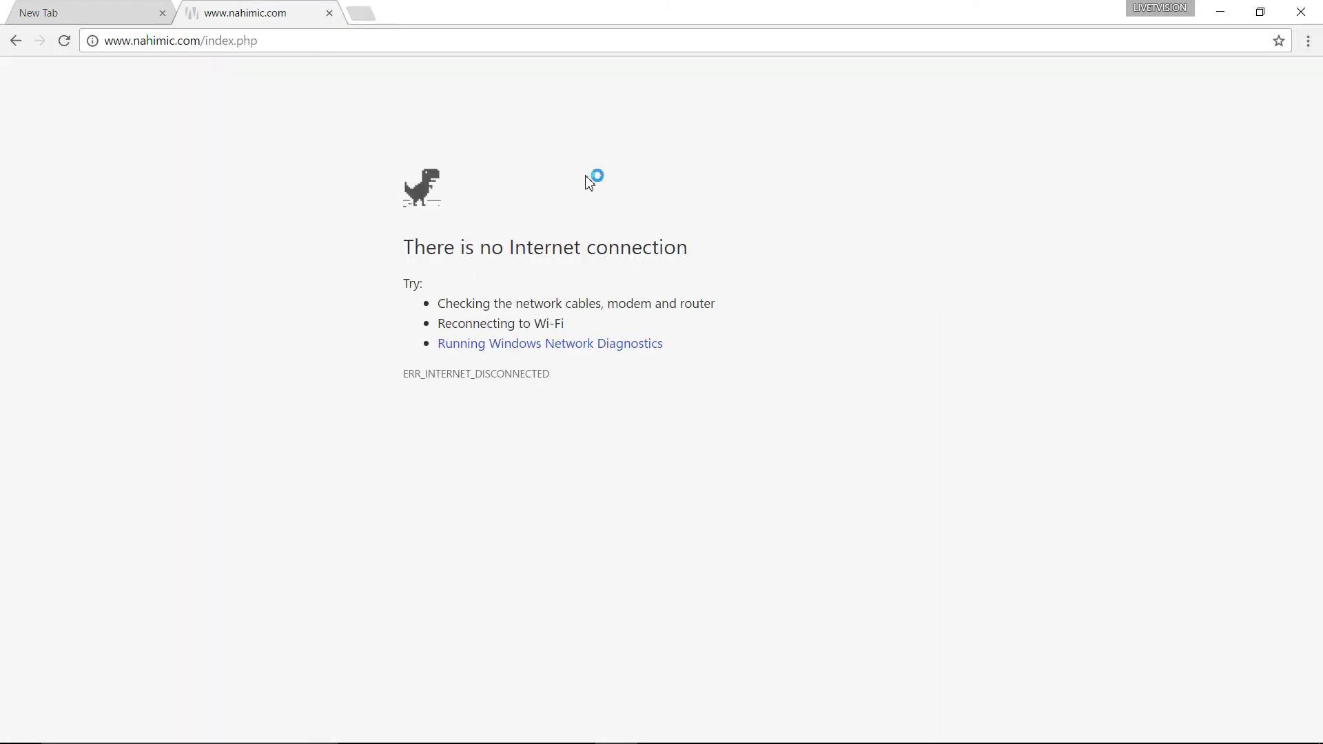
# Connect to the VM9359960 Wi-Fi network from the taskbar network flyout.
pyautogui.moveTo(951, 743)
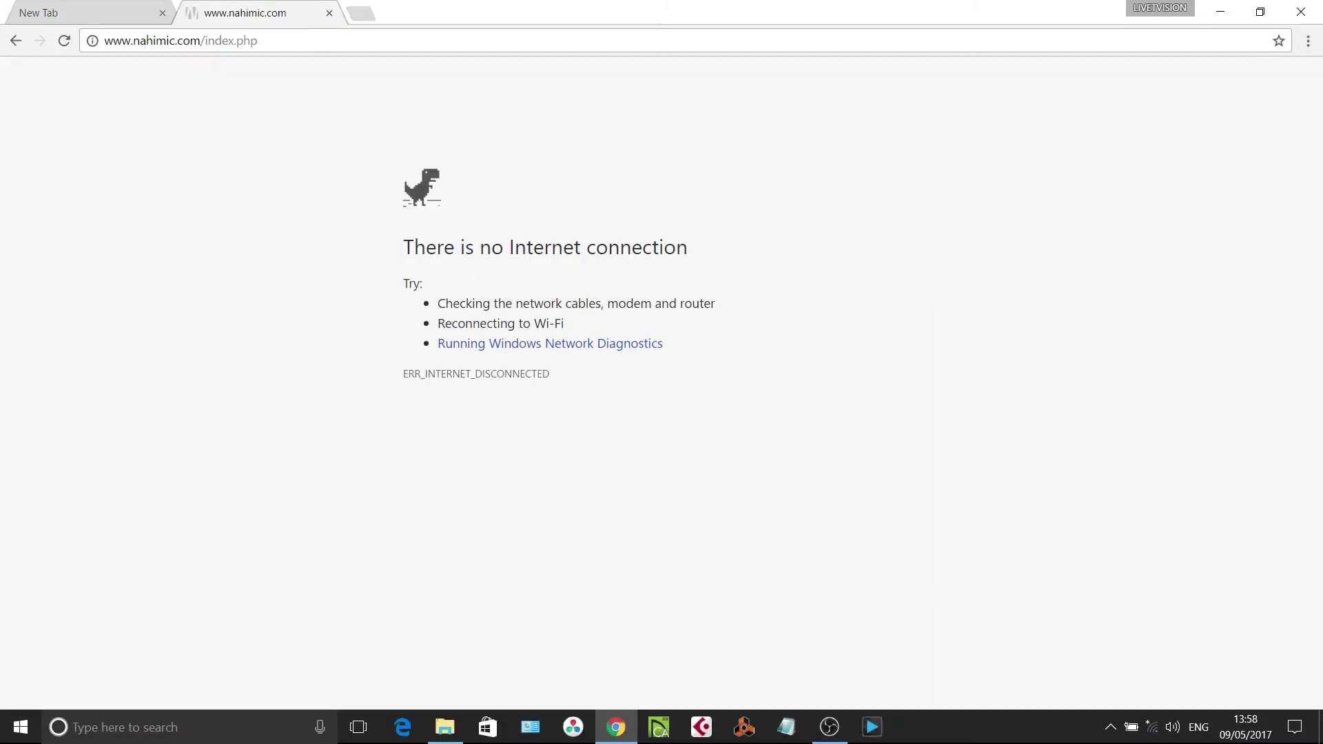
pyautogui.click(1152, 727)
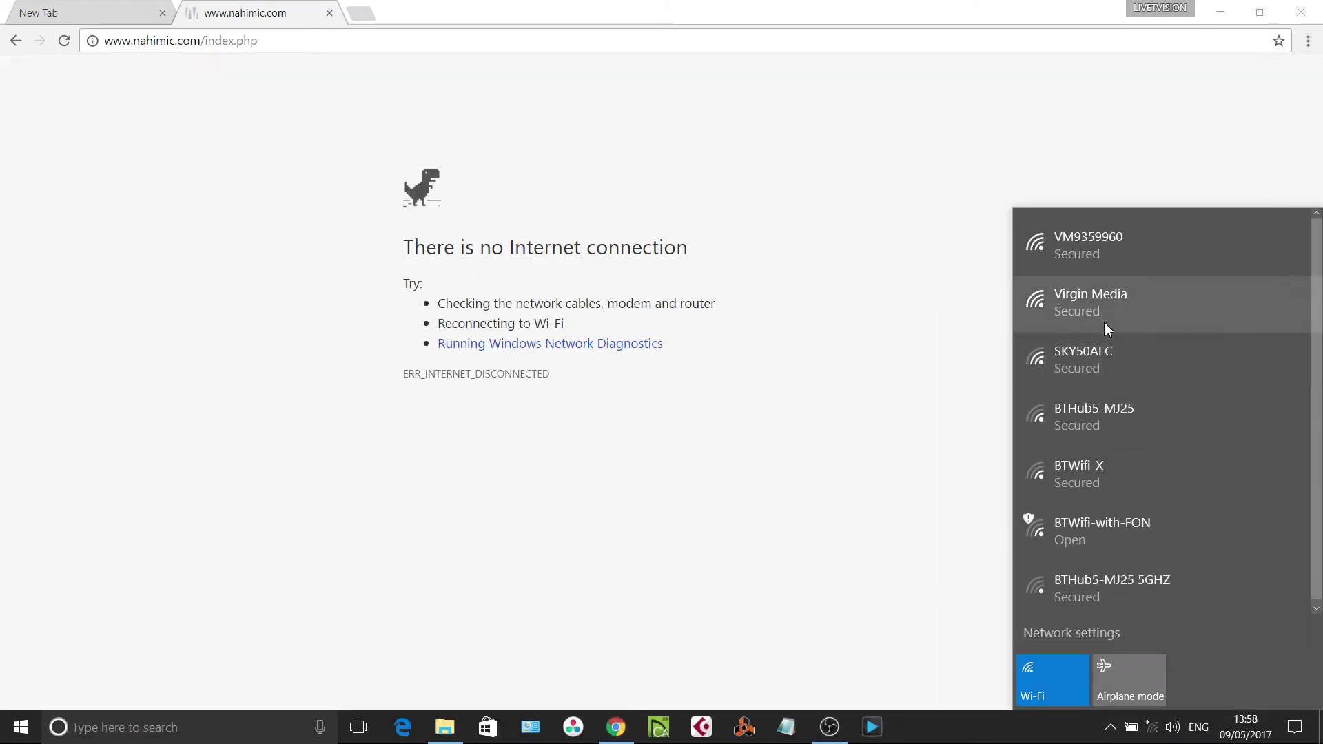
pyautogui.click(1102, 254)
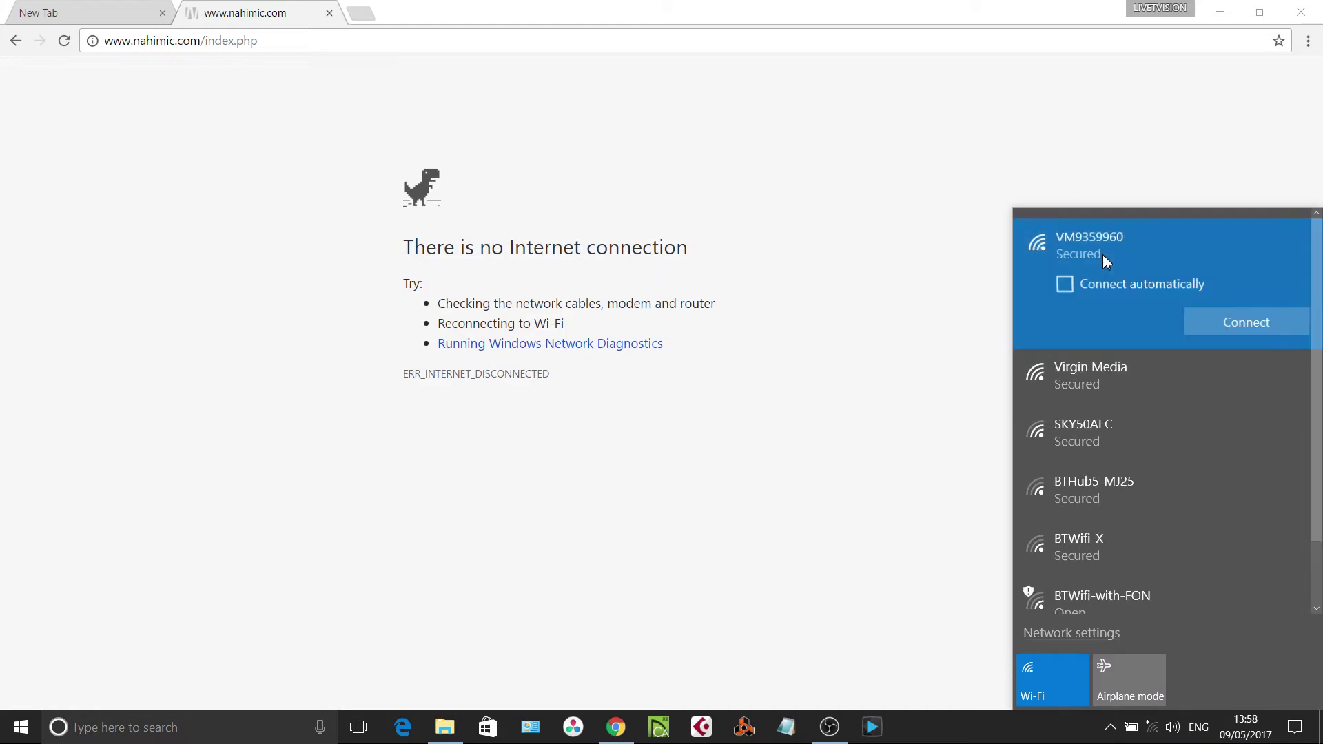
pyautogui.click(1227, 324)
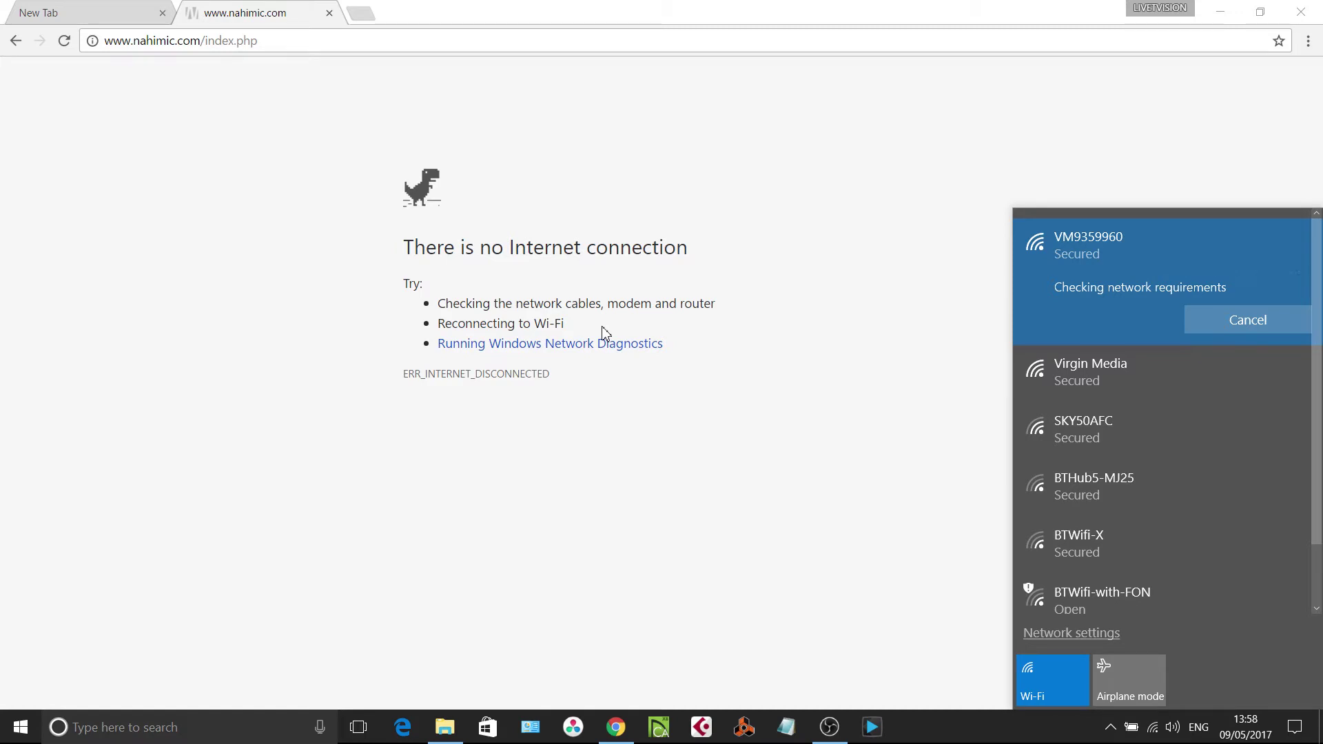
pyautogui.click(271, 226)
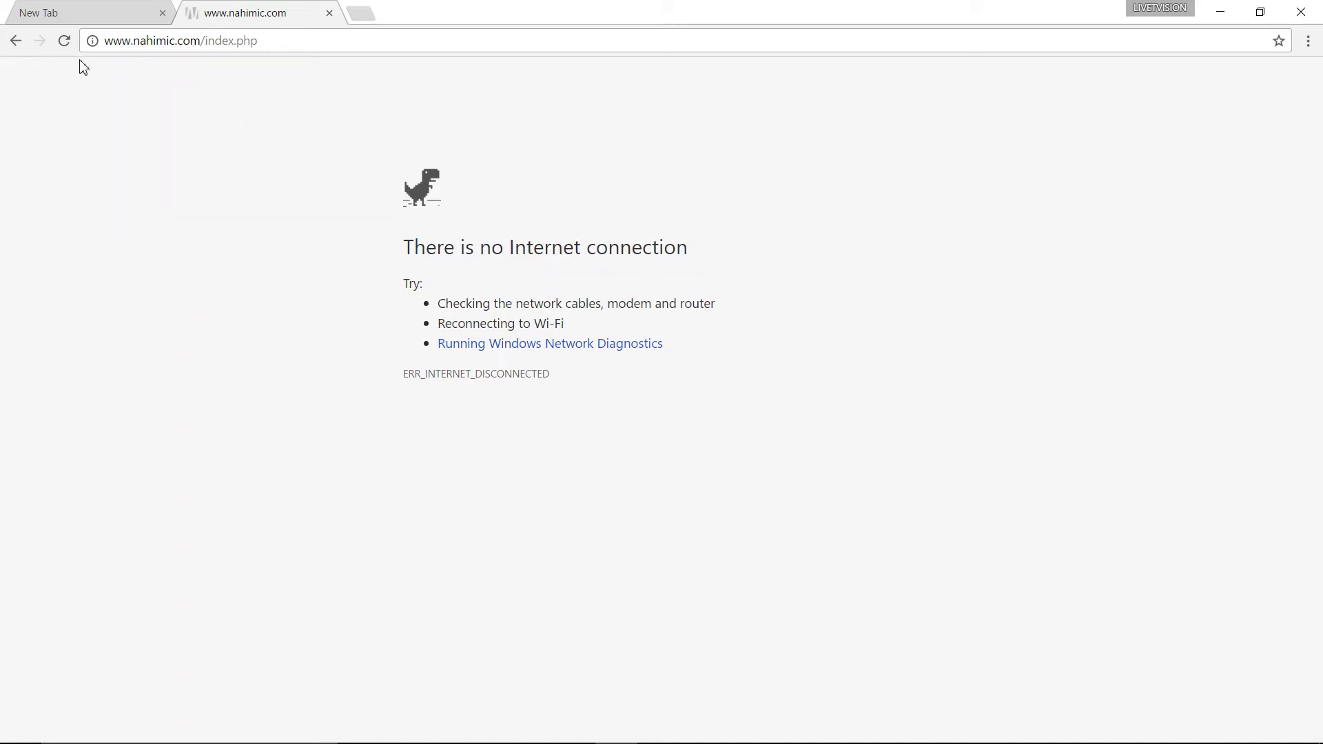
# Reload nahimic.com so the homepage loads, then bring up DaVinci Resolve's Projects manager.
pyautogui.click(65, 42)
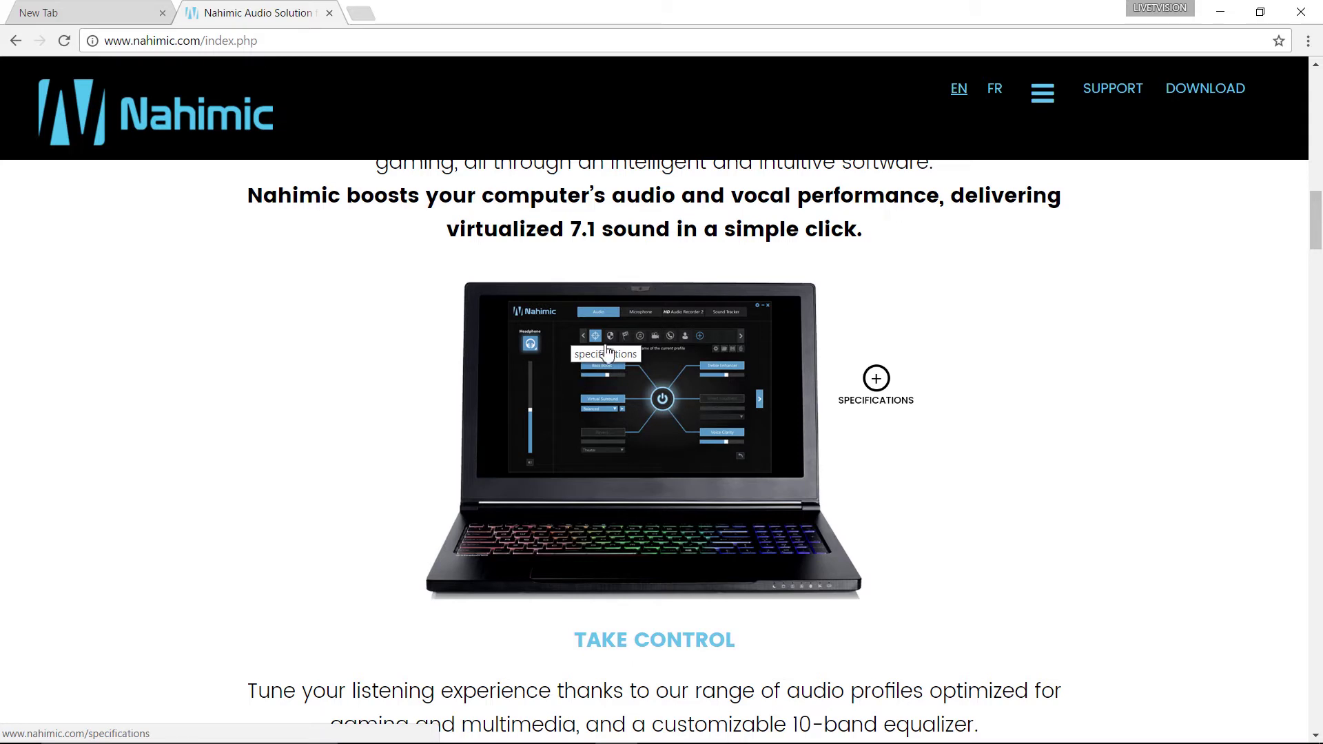
pyautogui.moveTo(440, 741)
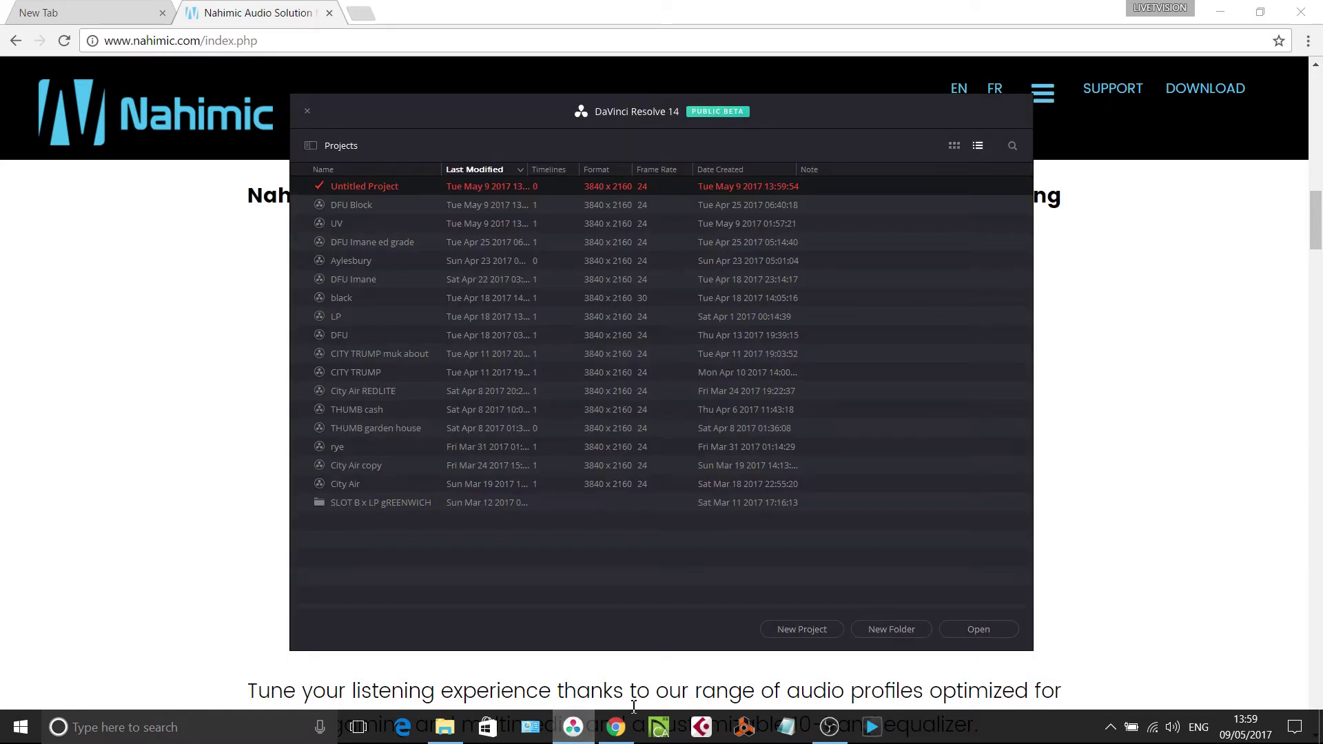
# Open the DFU Block project, accepting the capture-path write-permission warning.
pyautogui.doubleClick(535, 212)
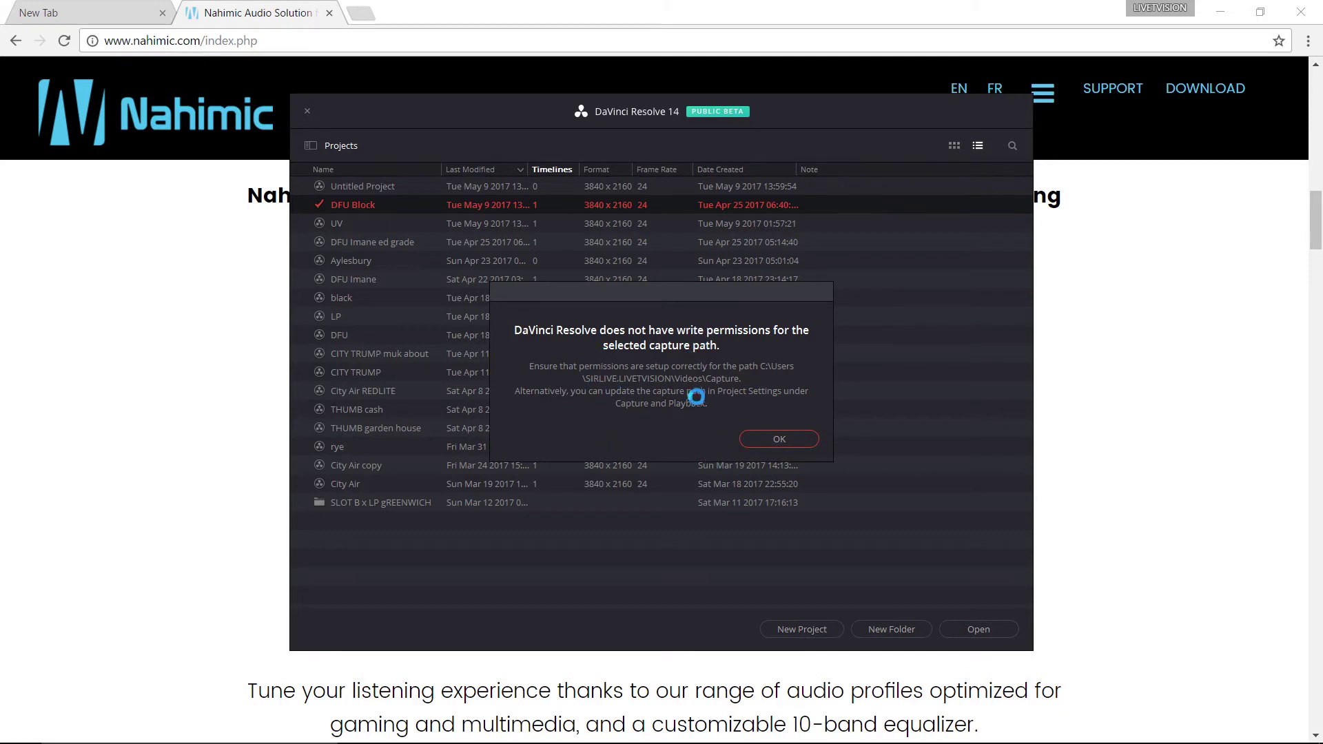
pyautogui.click(776, 439)
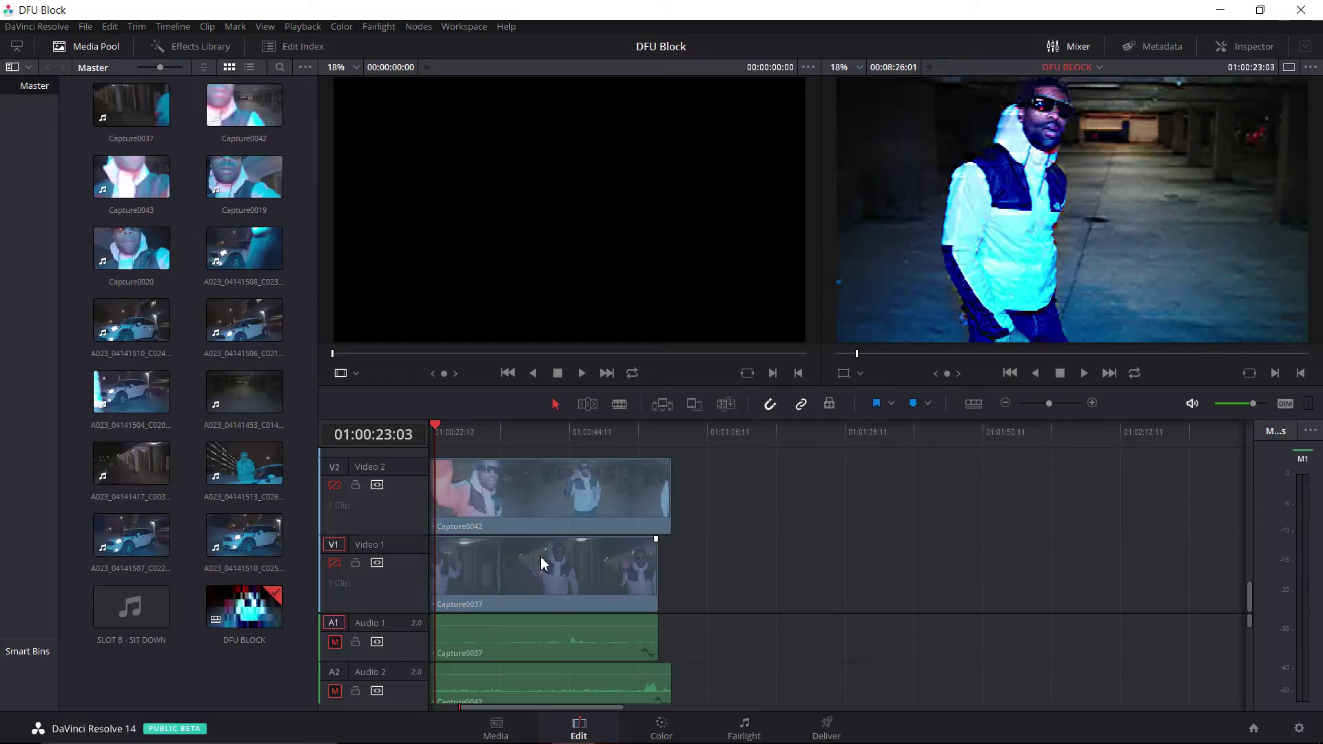
# Briefly play and stop the DFU Block timeline, then switch to the Fairlight page.
pyautogui.click(1082, 376)
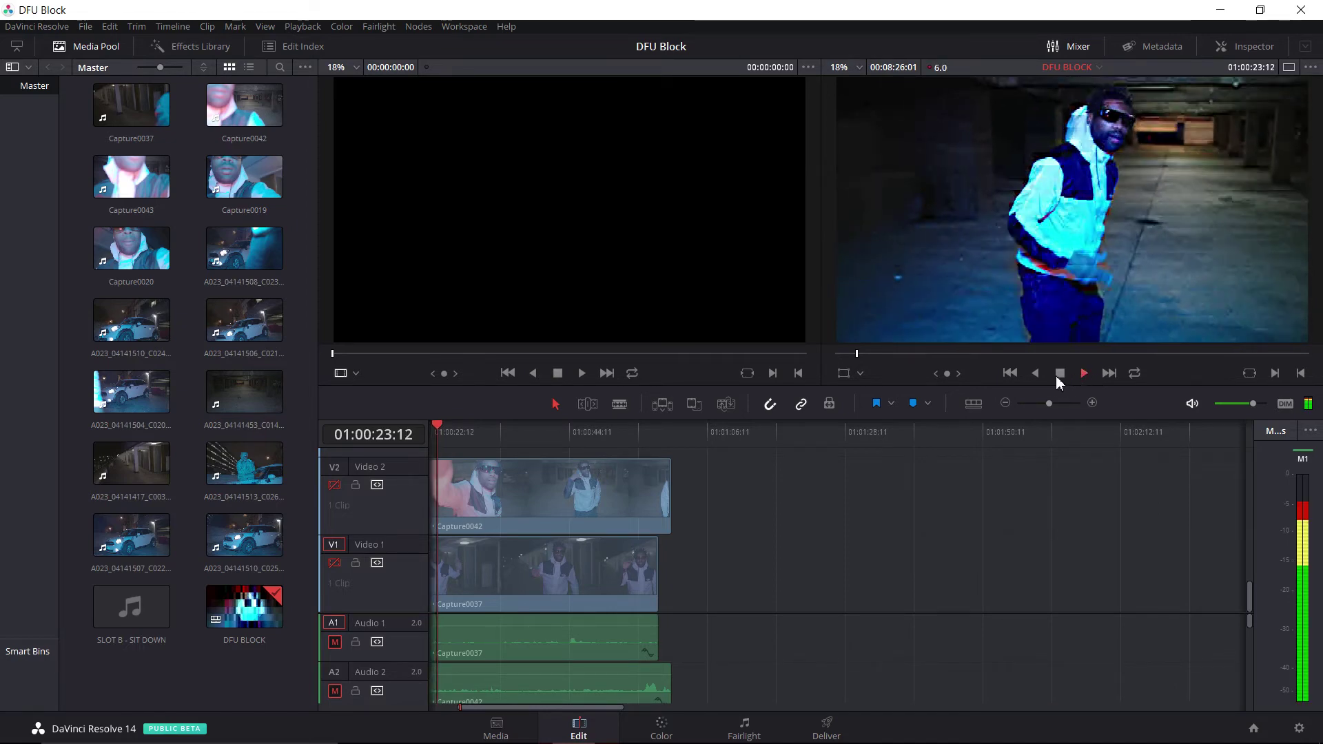
pyautogui.click(1061, 374)
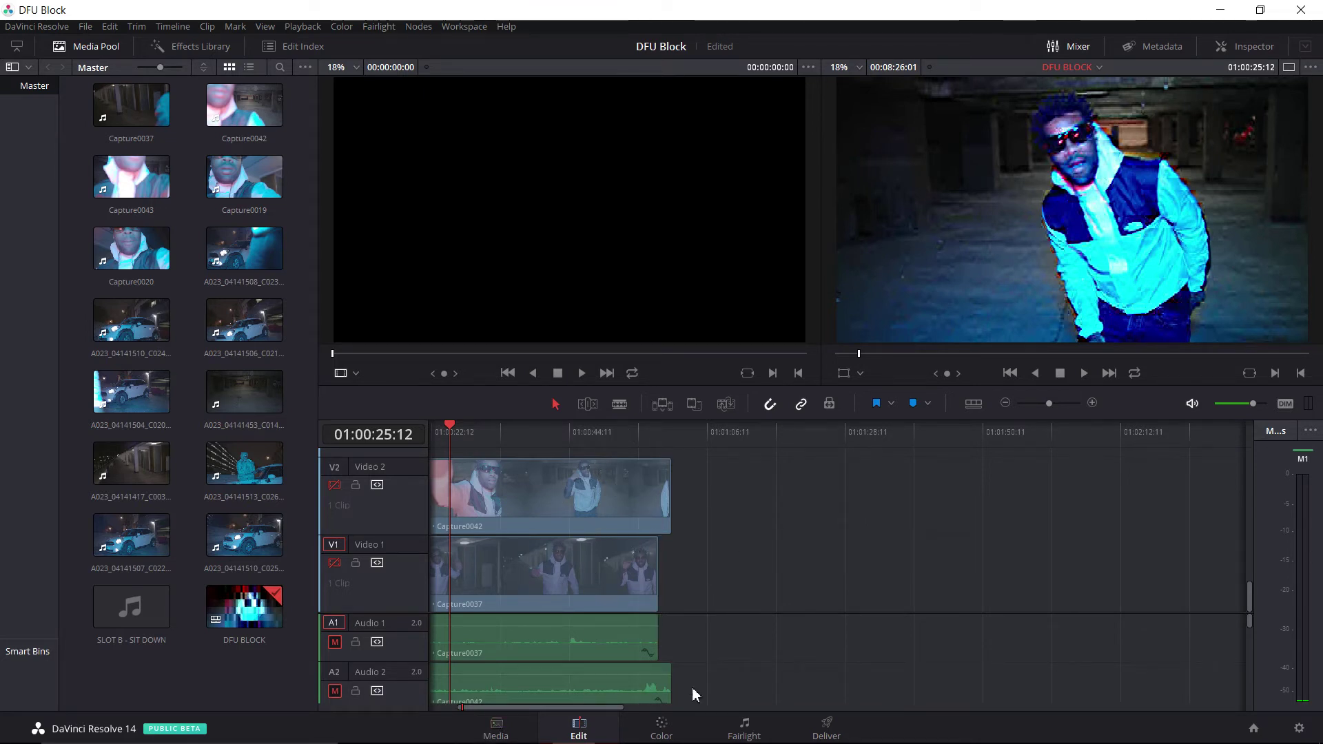
pyautogui.click(758, 737)
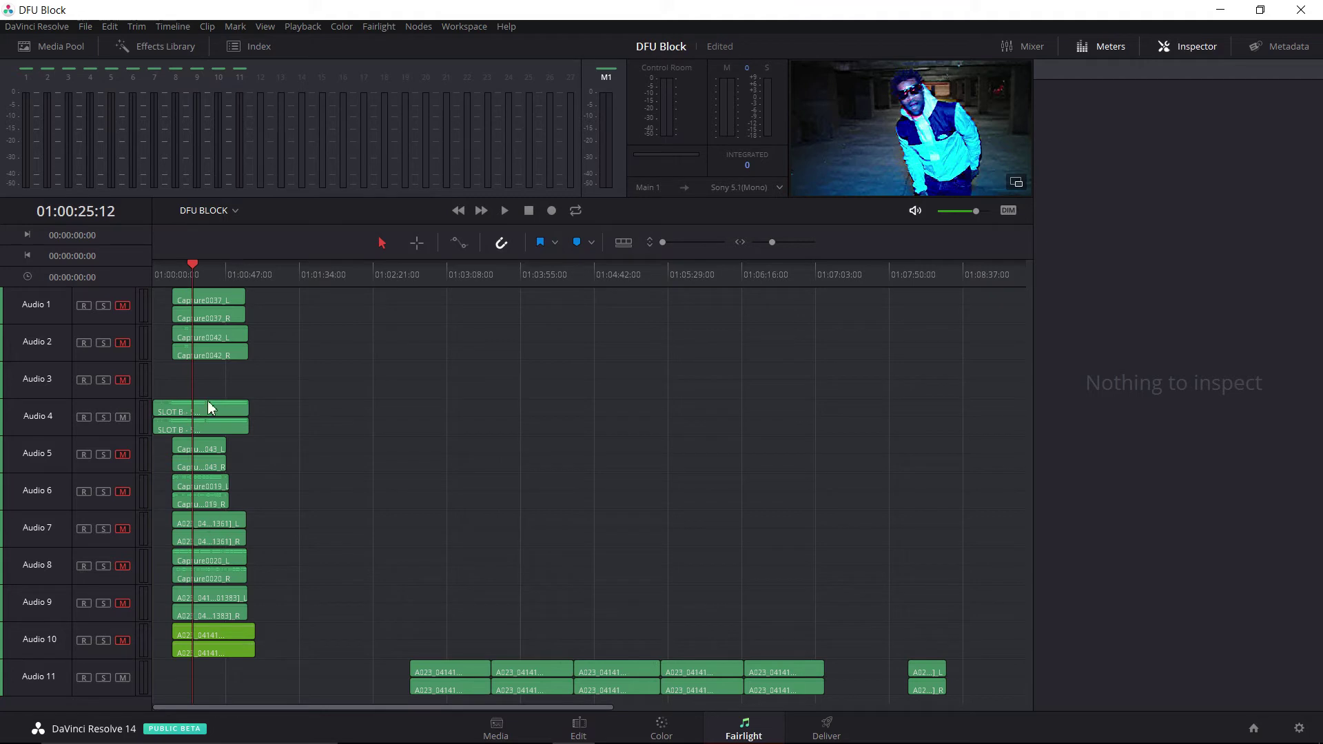
# Briefly play and stop the project on the Fairlight page, then return to Edit.
pyautogui.click(505, 211)
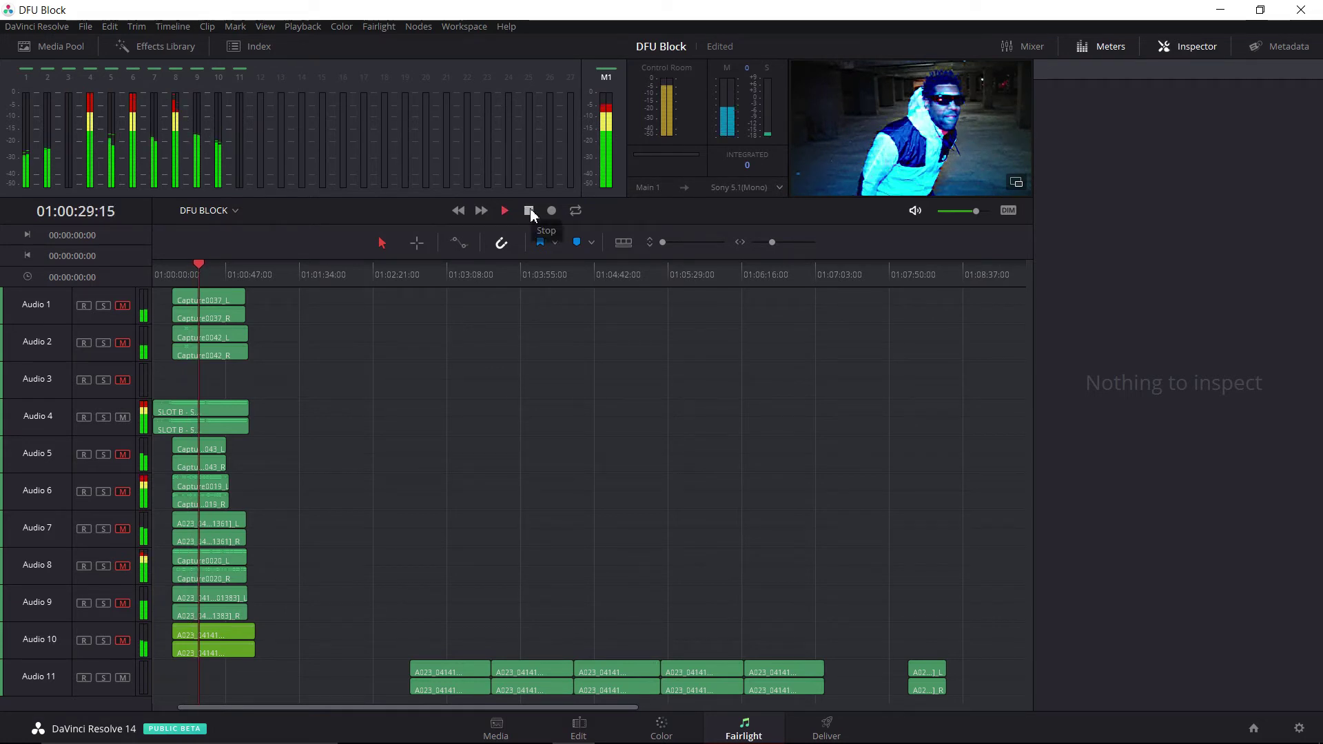
pyautogui.click(529, 211)
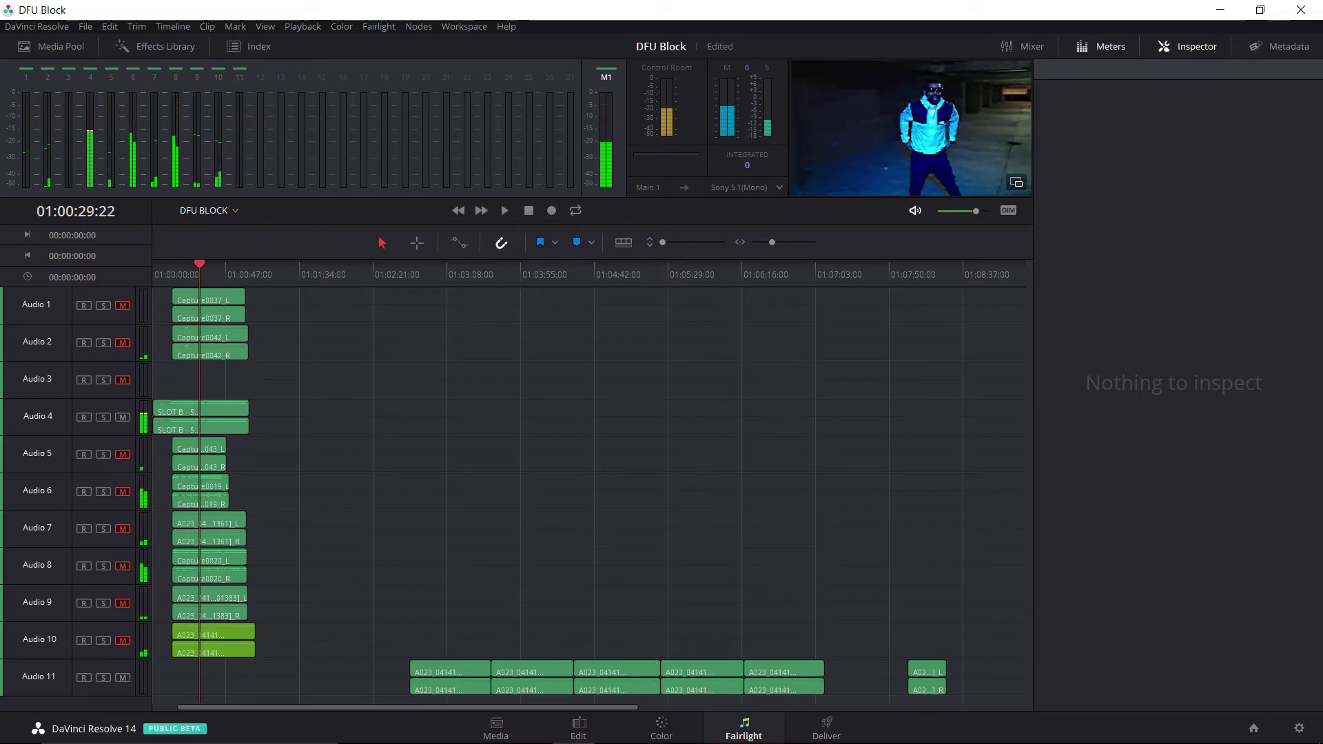
pyautogui.moveTo(828, 740)
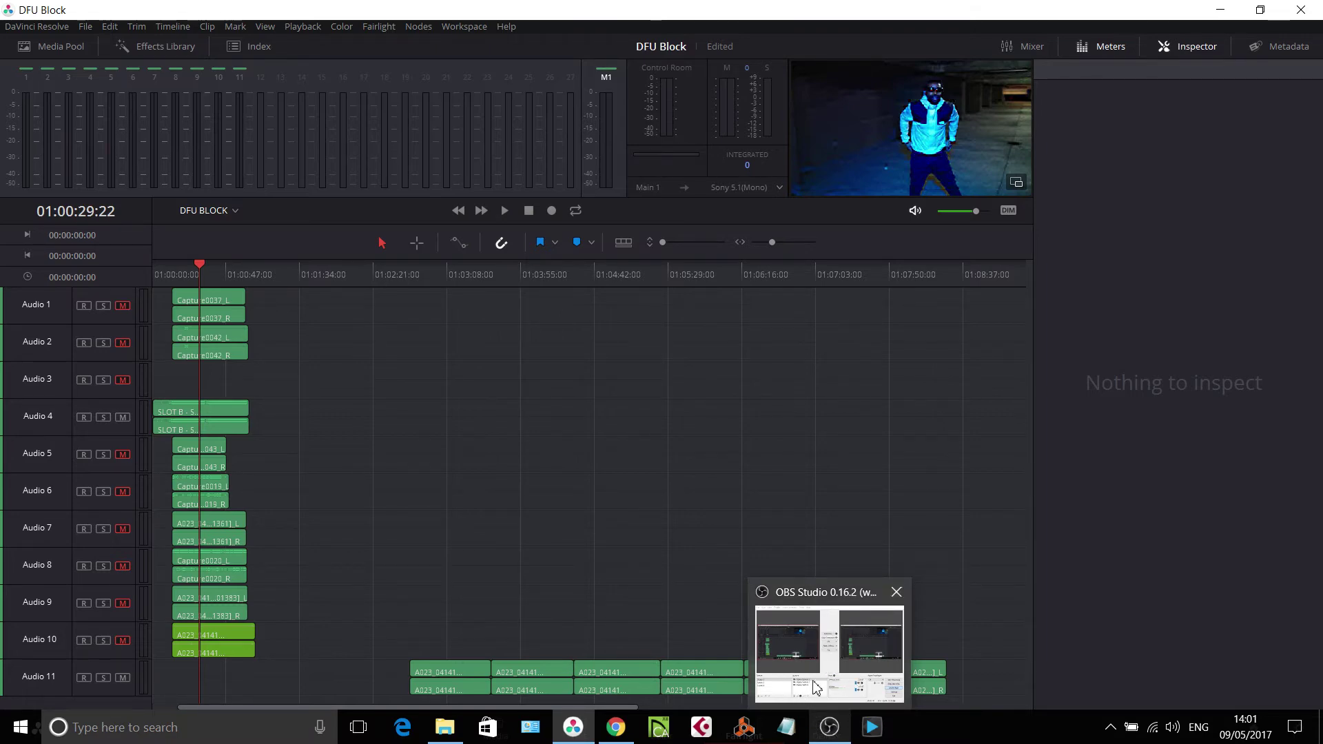
pyautogui.moveTo(820, 681)
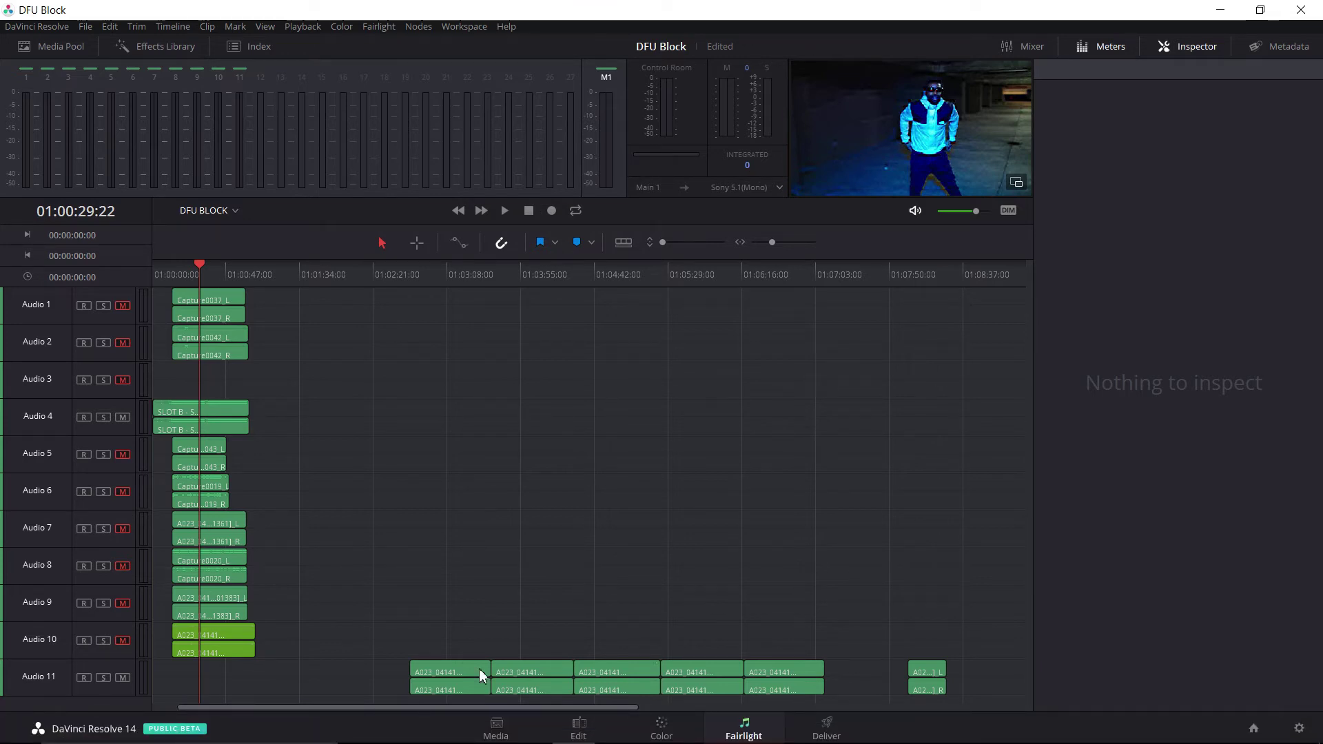
pyautogui.click(574, 729)
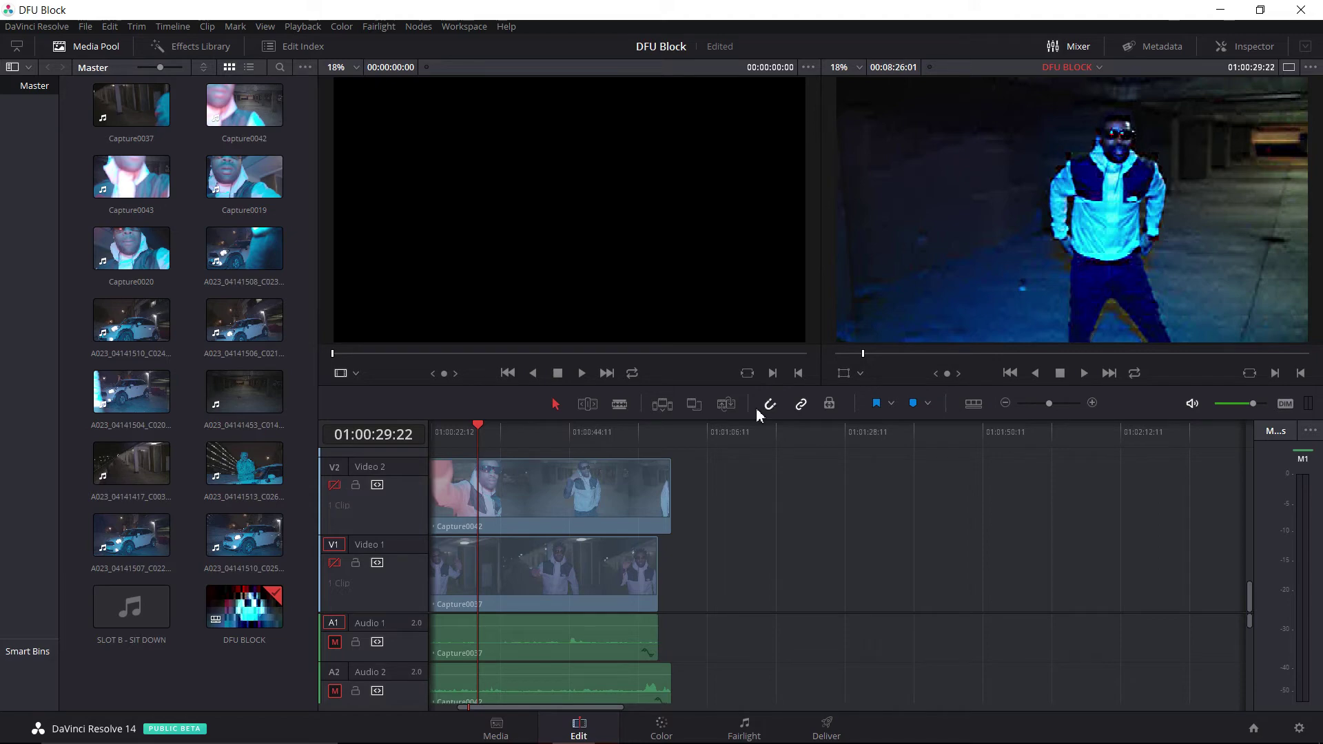
pyautogui.click(662, 727)
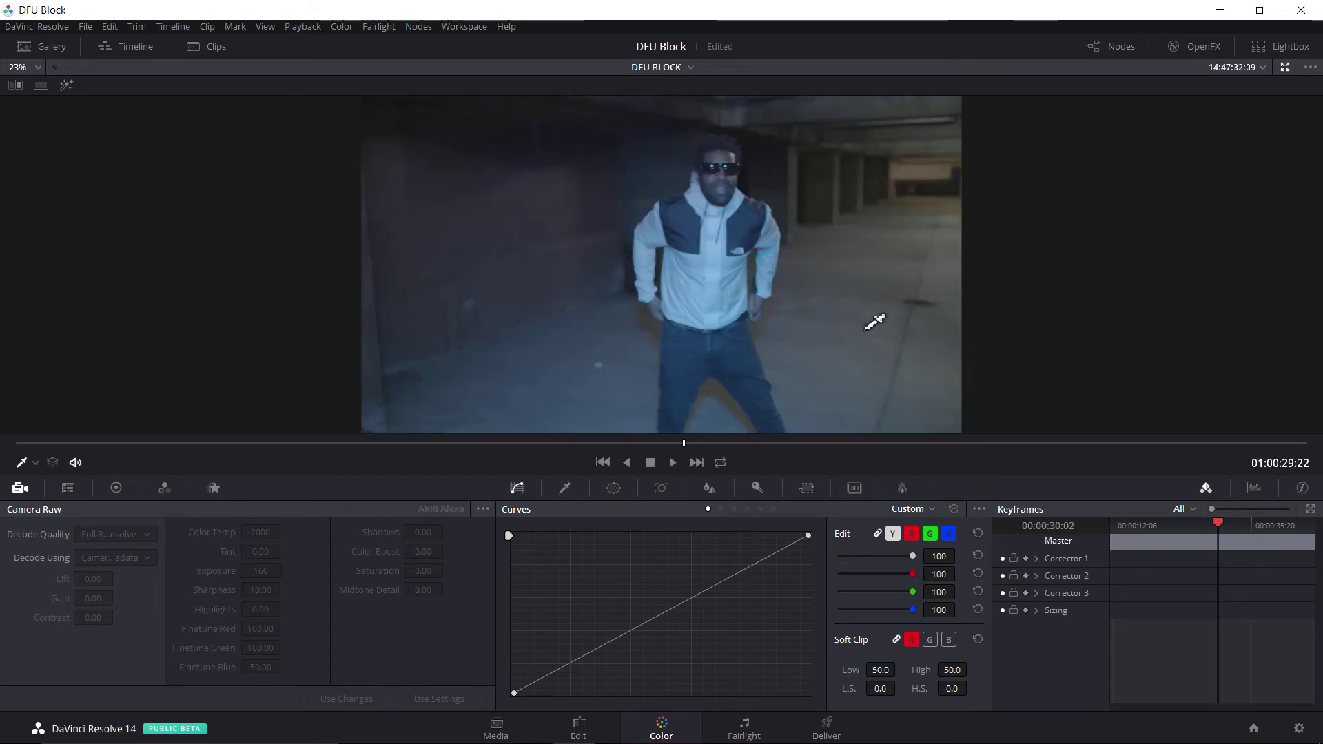
pyautogui.click(576, 726)
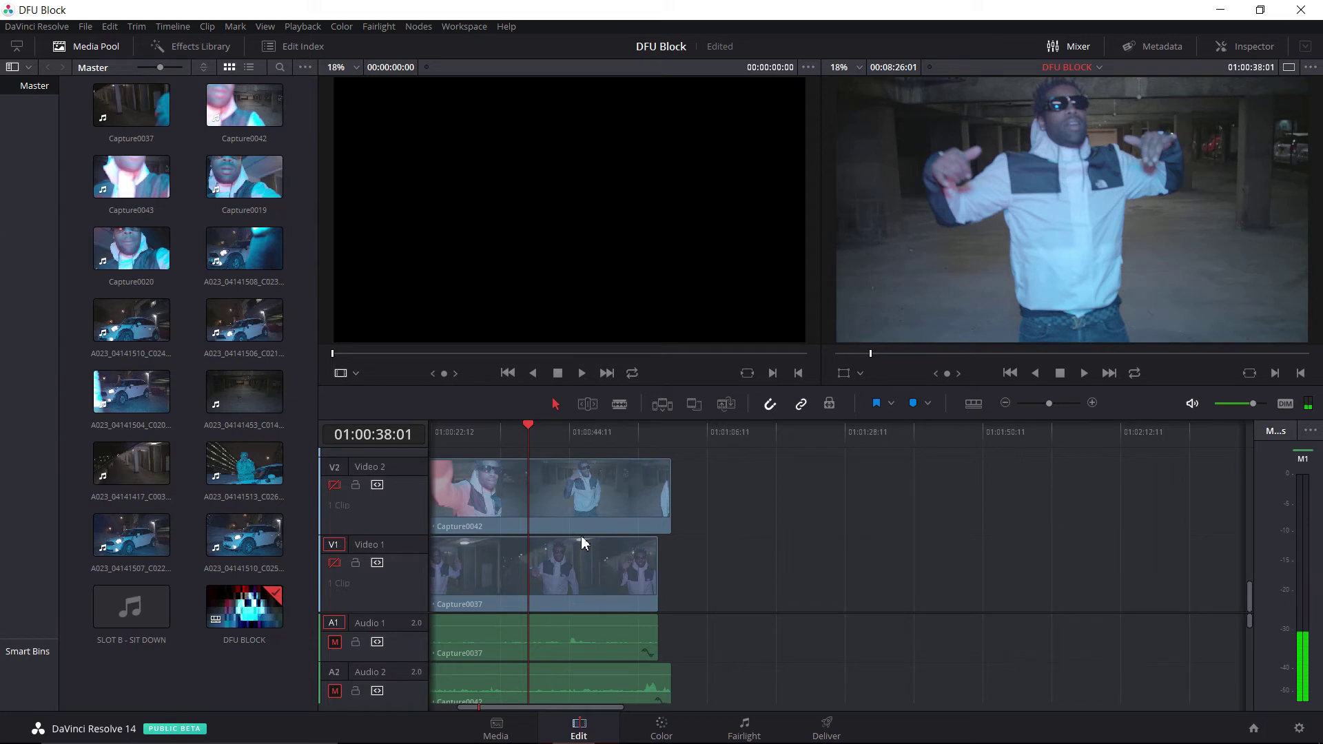
pyautogui.moveTo(578, 741)
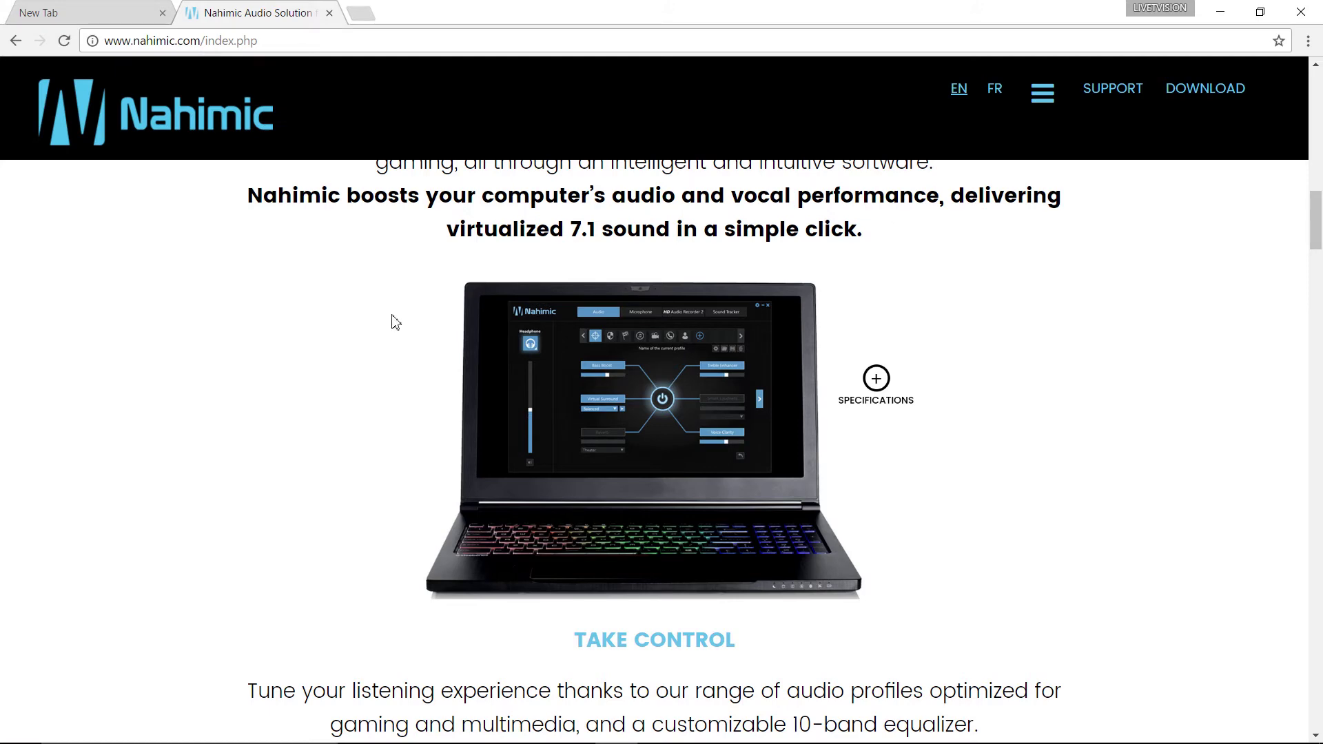
# Scroll past the Nahimic GAMING and MUSIC sections, then minimize Chrome.
pyautogui.scroll(-7, 778, 626)
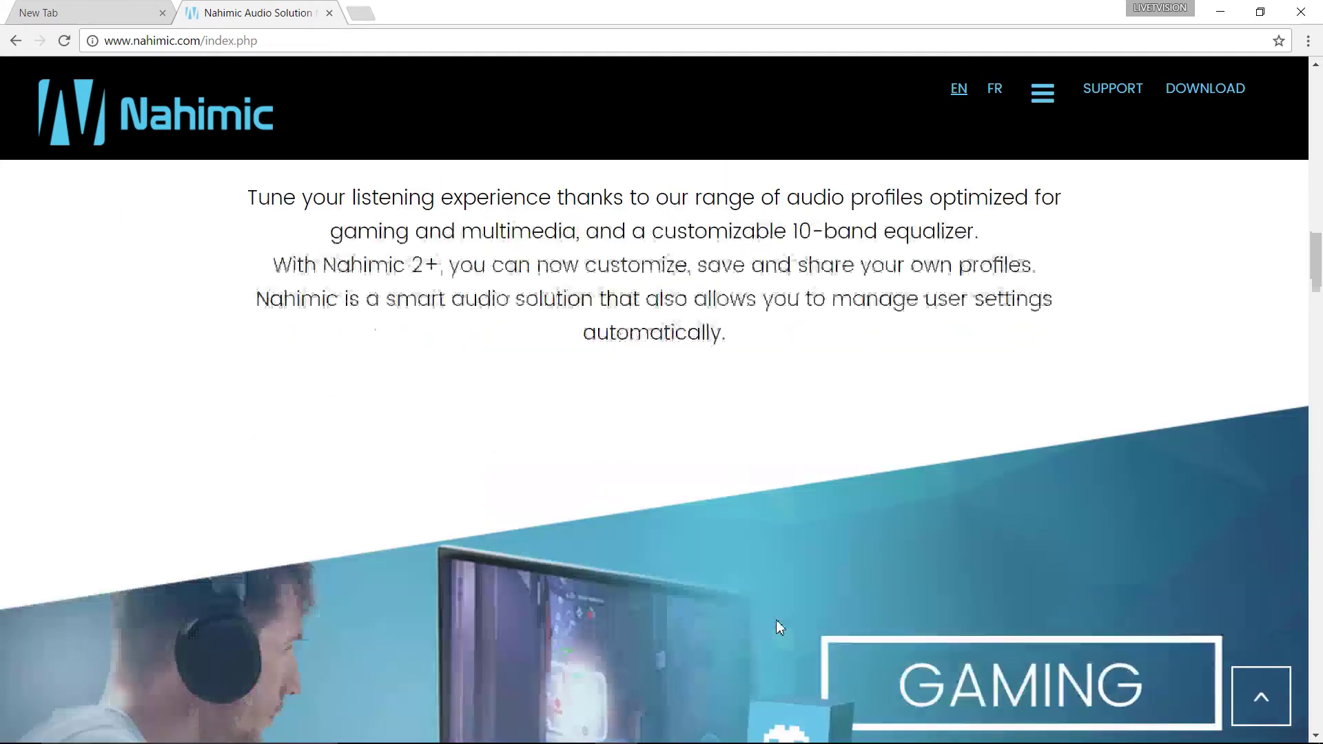
pyautogui.scroll(-12, 776, 619)
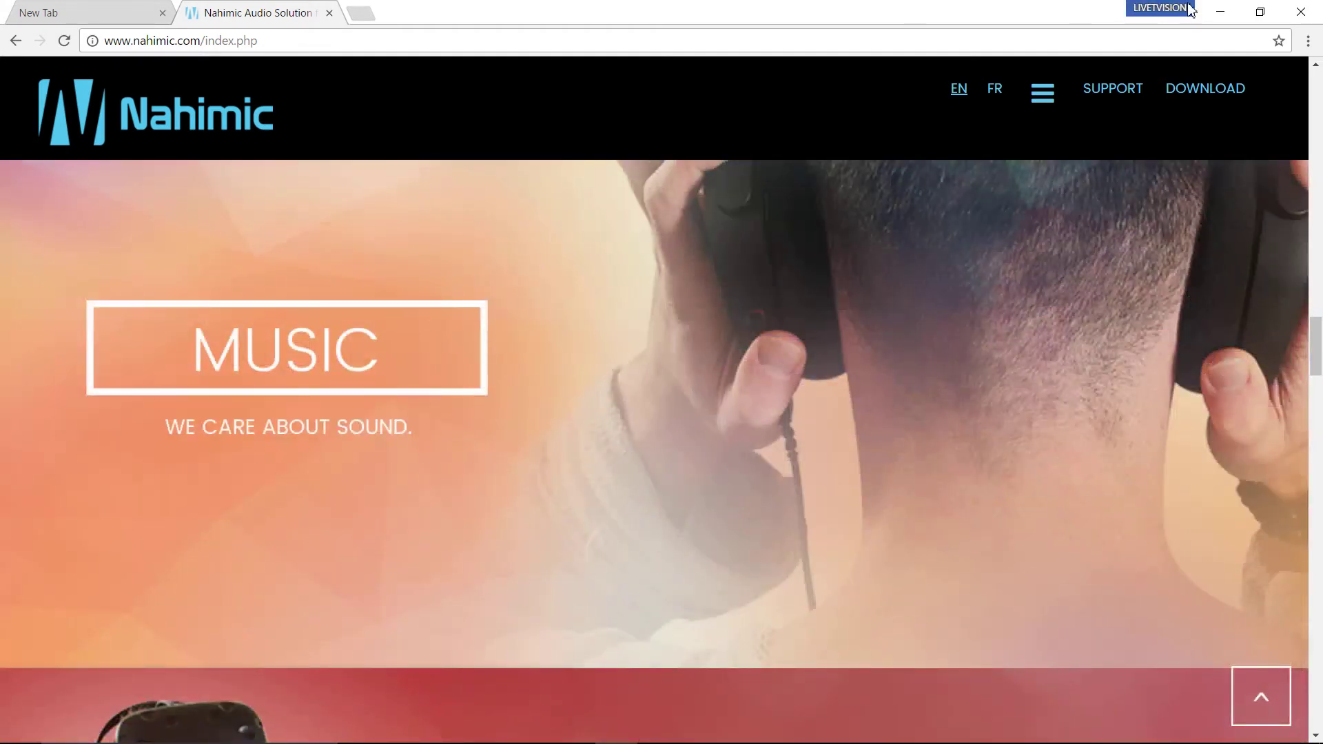
pyautogui.click(1217, 20)
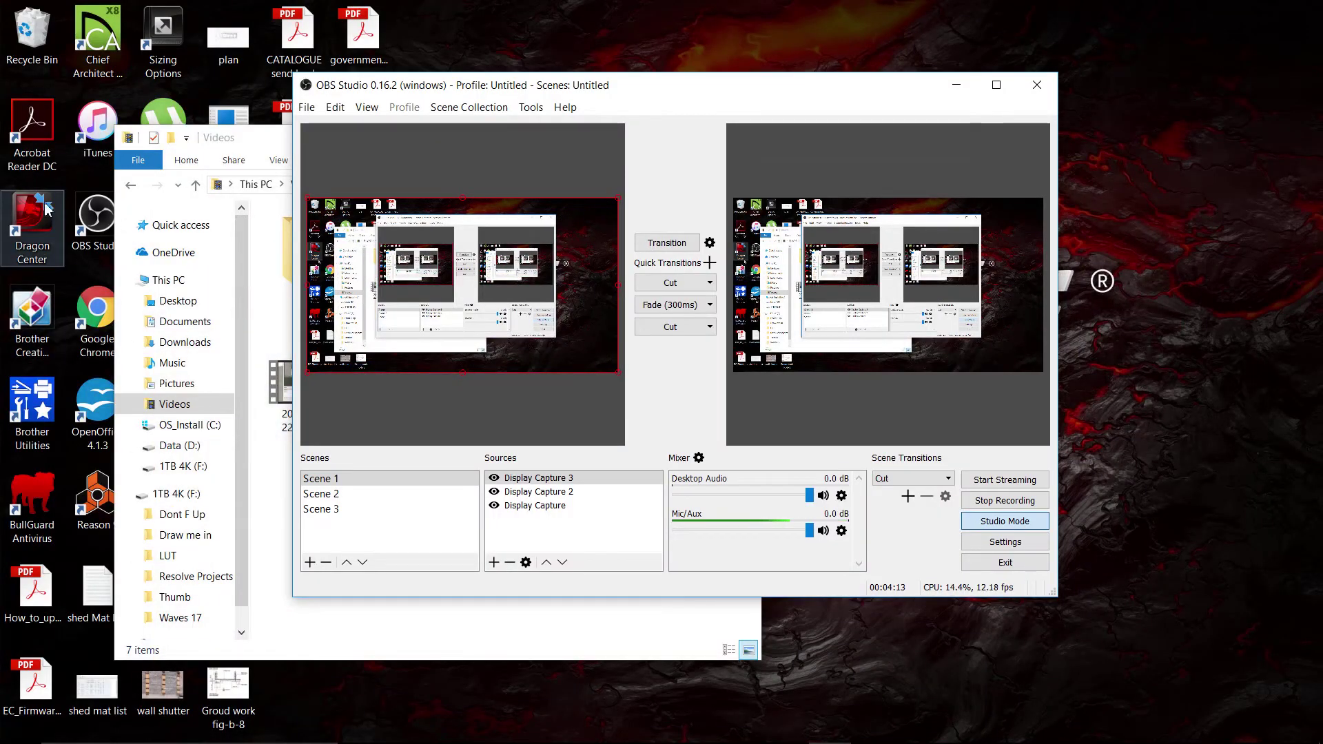
# Empty the Recycle Bin, confirming permanent deletion of its 4 items.
pyautogui.click(16, 29)
pyautogui.rightClick(17, 29)
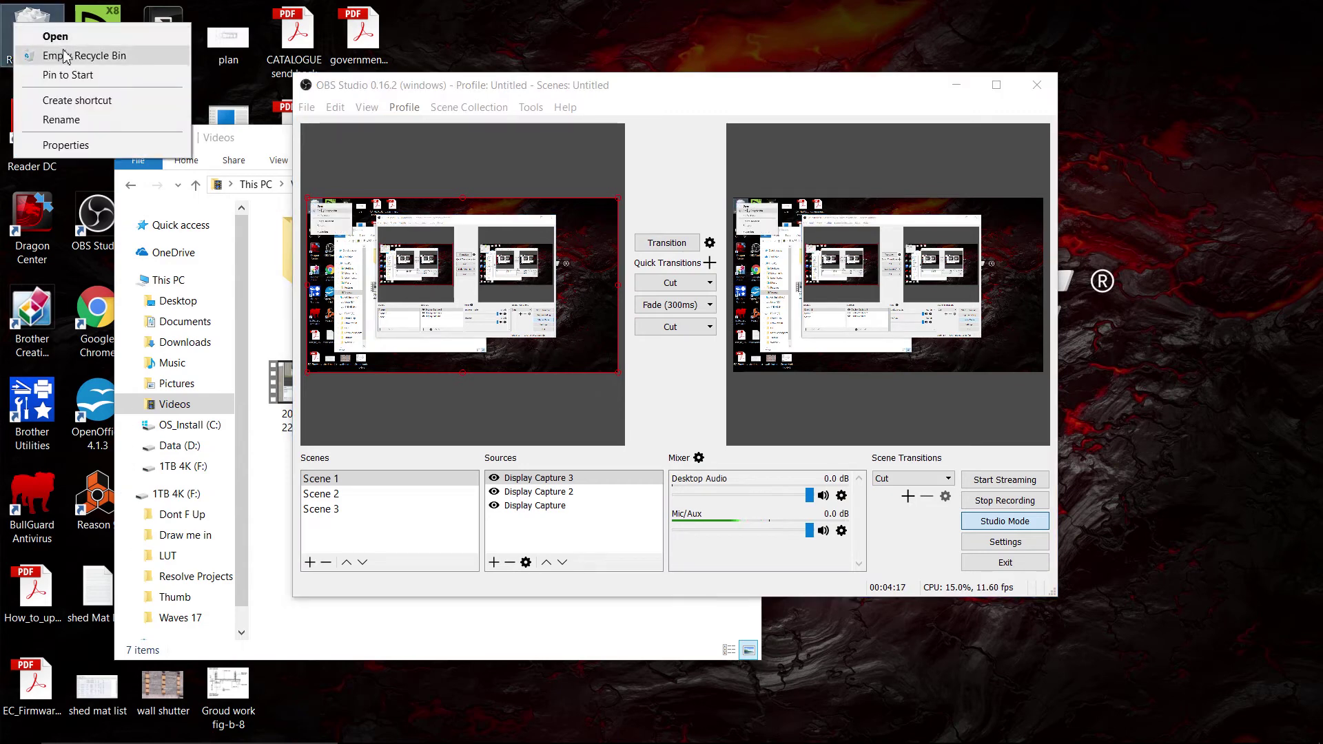
pyautogui.click(43, 54)
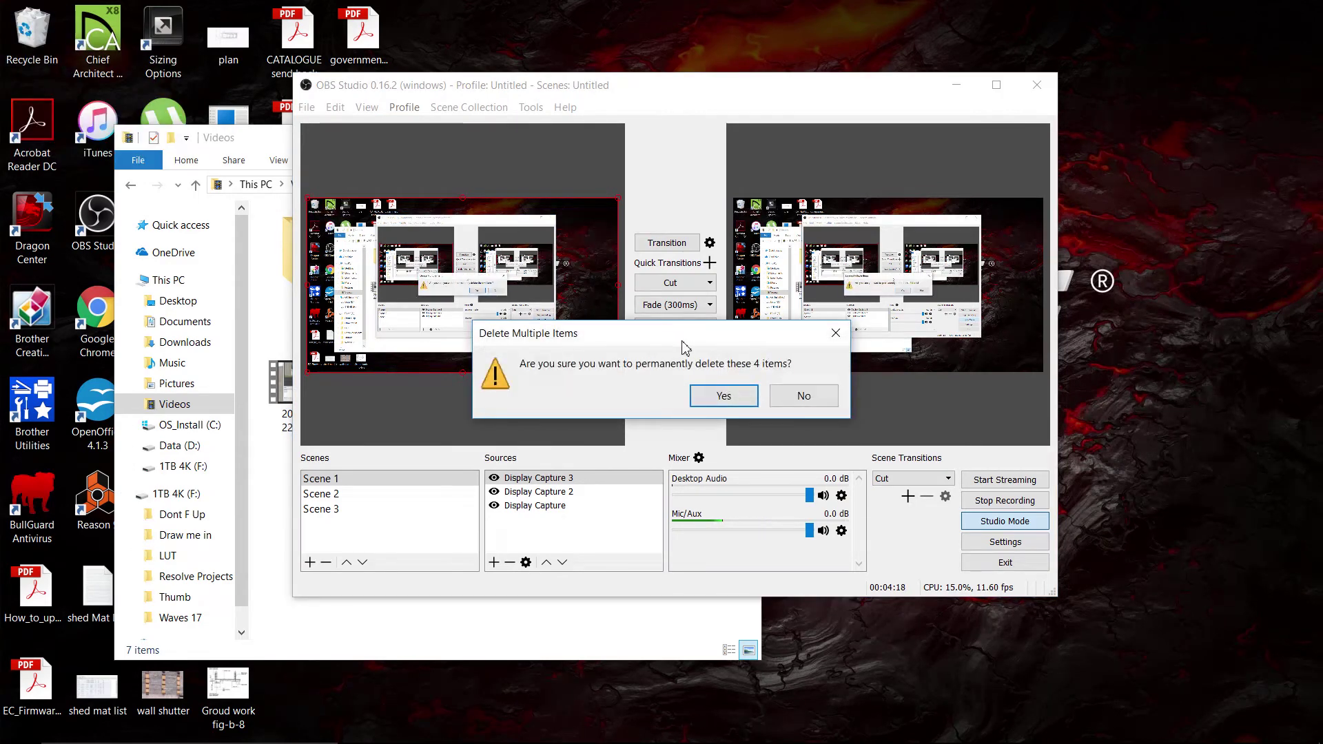
pyautogui.click(725, 398)
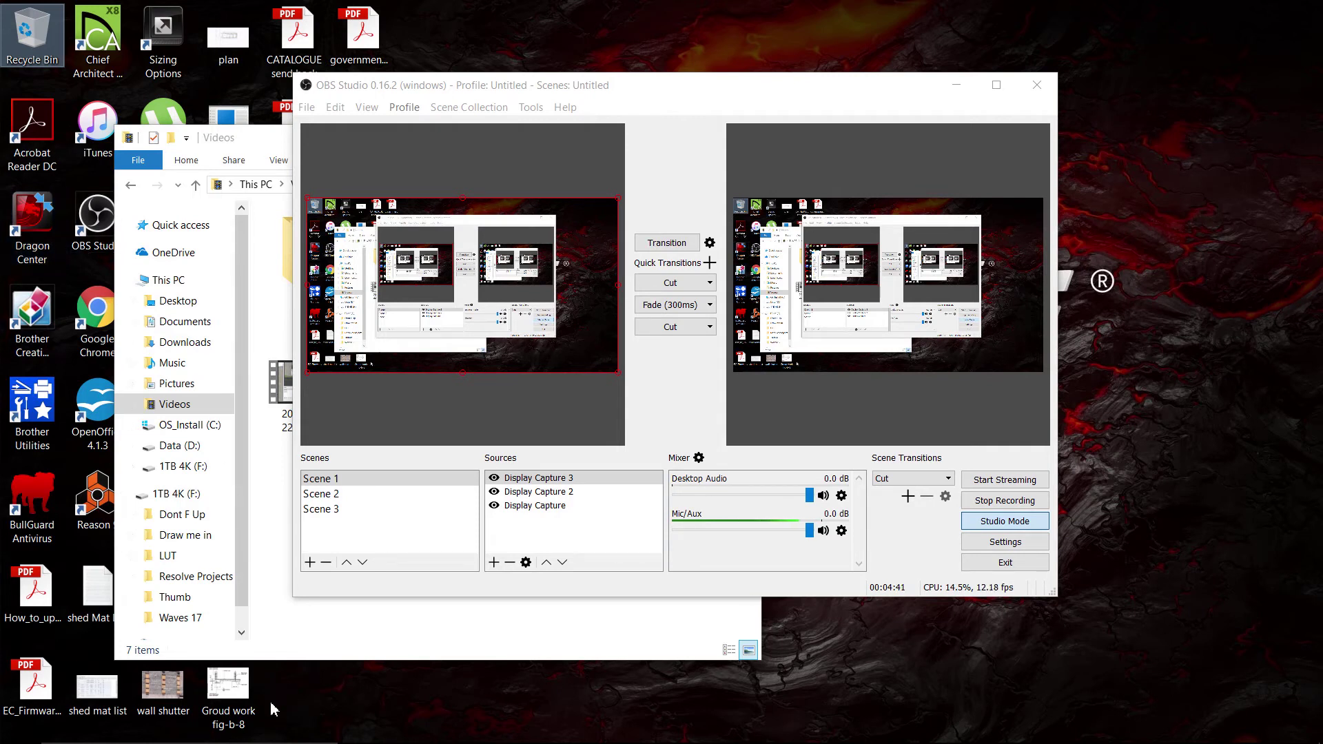
pyautogui.moveTo(444, 740)
pyautogui.moveTo(792, 741)
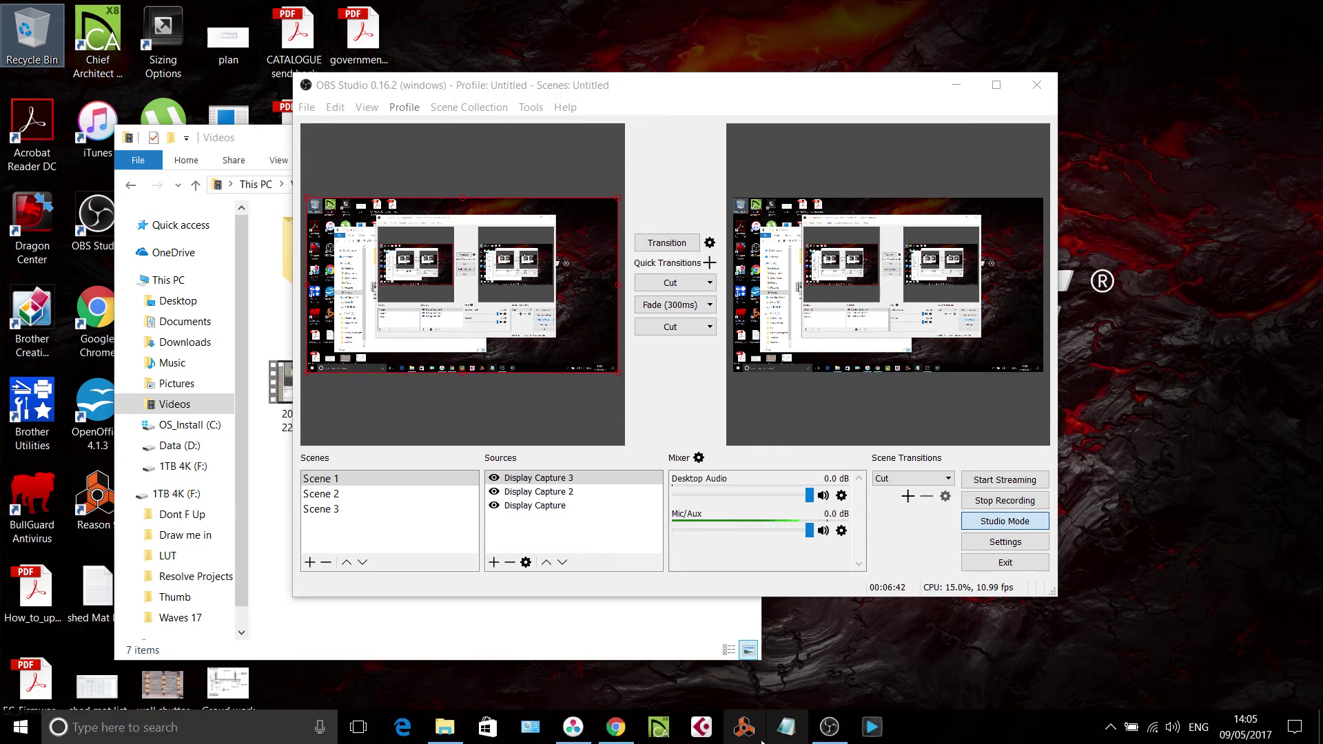
pyautogui.click(573, 727)
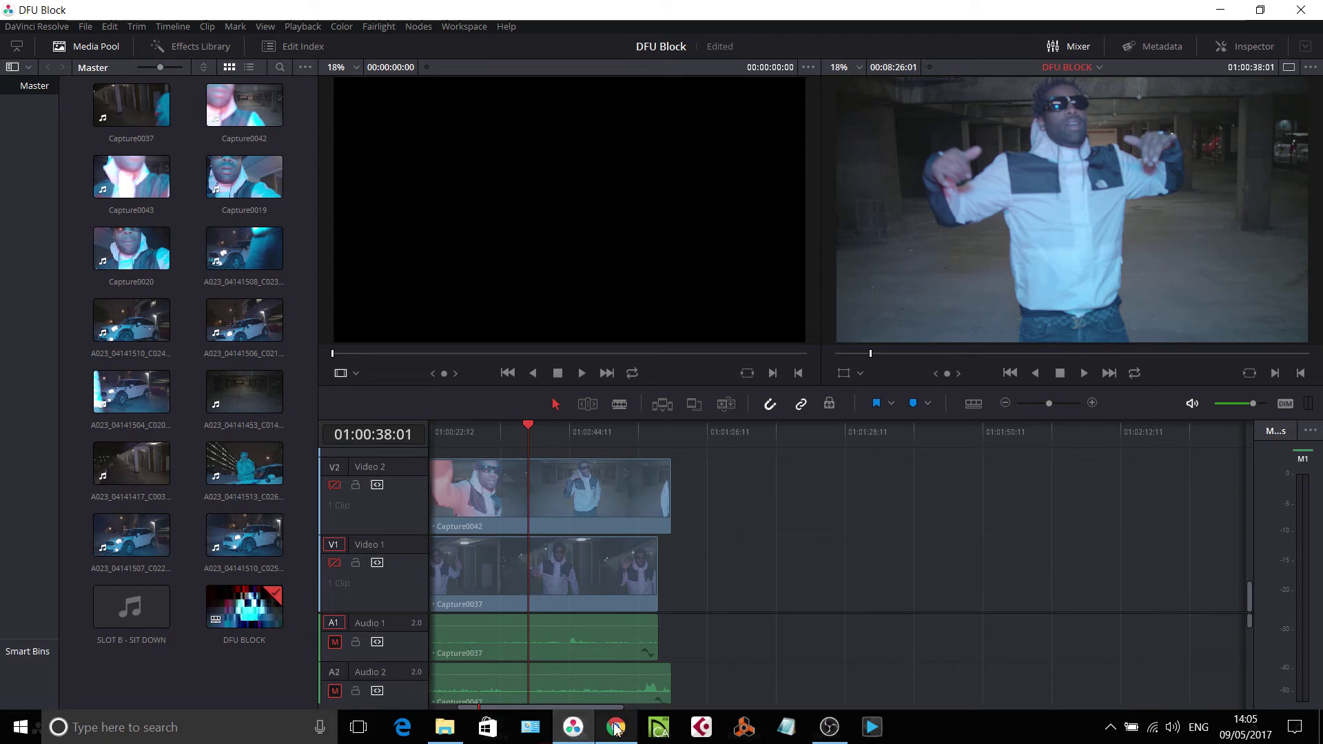
# Play and stop the DFU Block timeline, switch to the Color page, then minimize Resolve.
pyautogui.click(1085, 374)
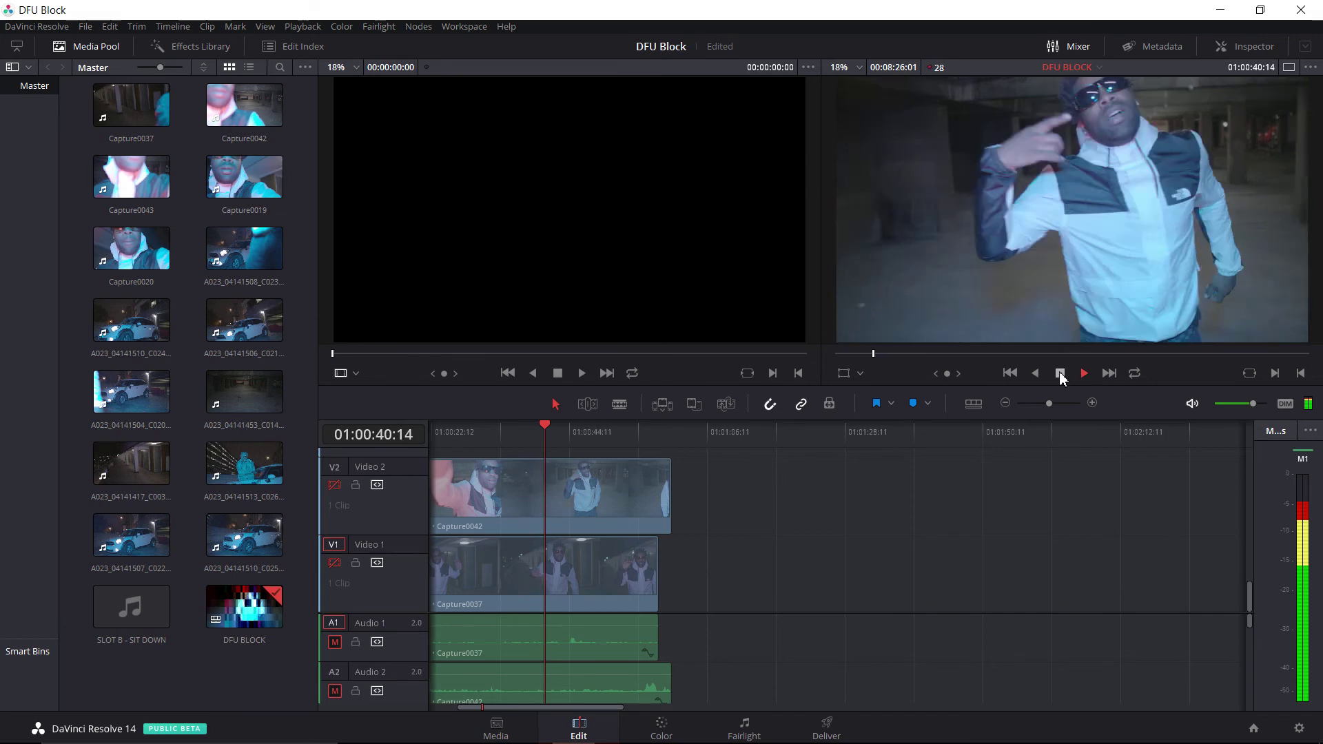
pyautogui.click(1060, 374)
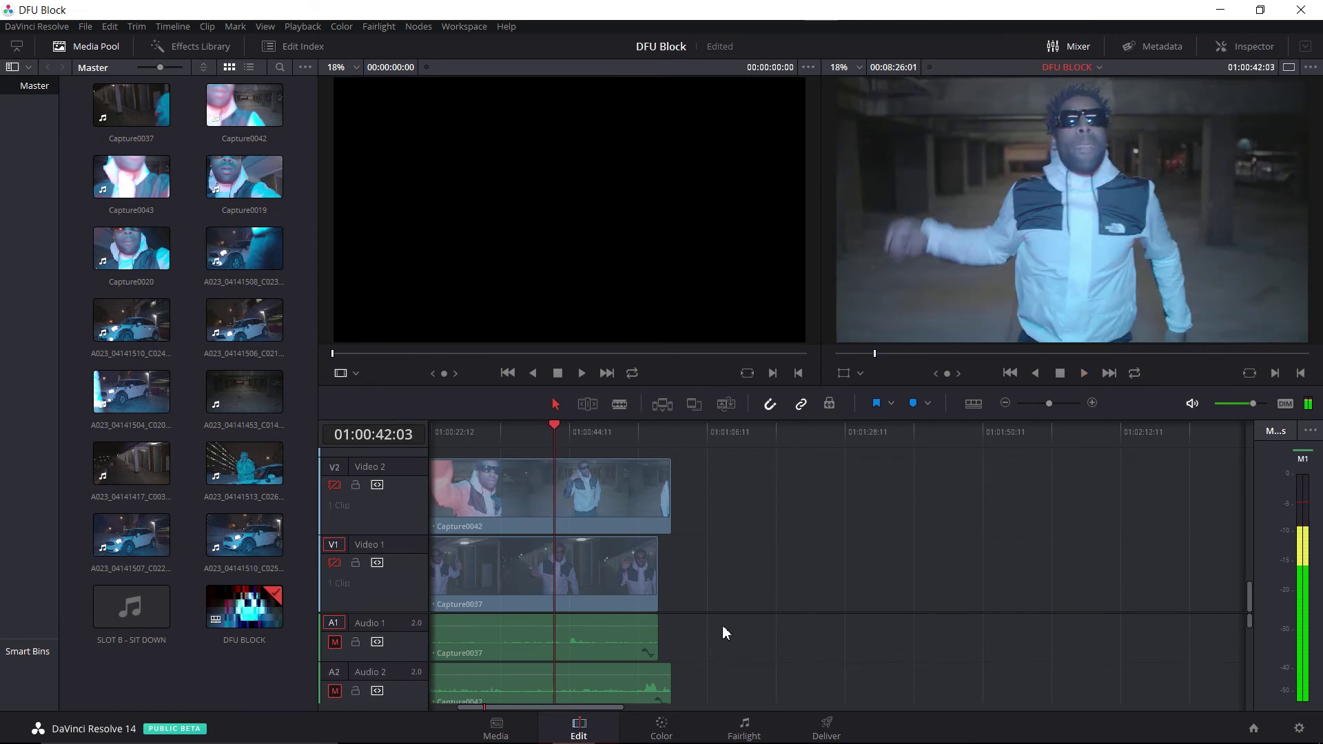
pyautogui.click(662, 725)
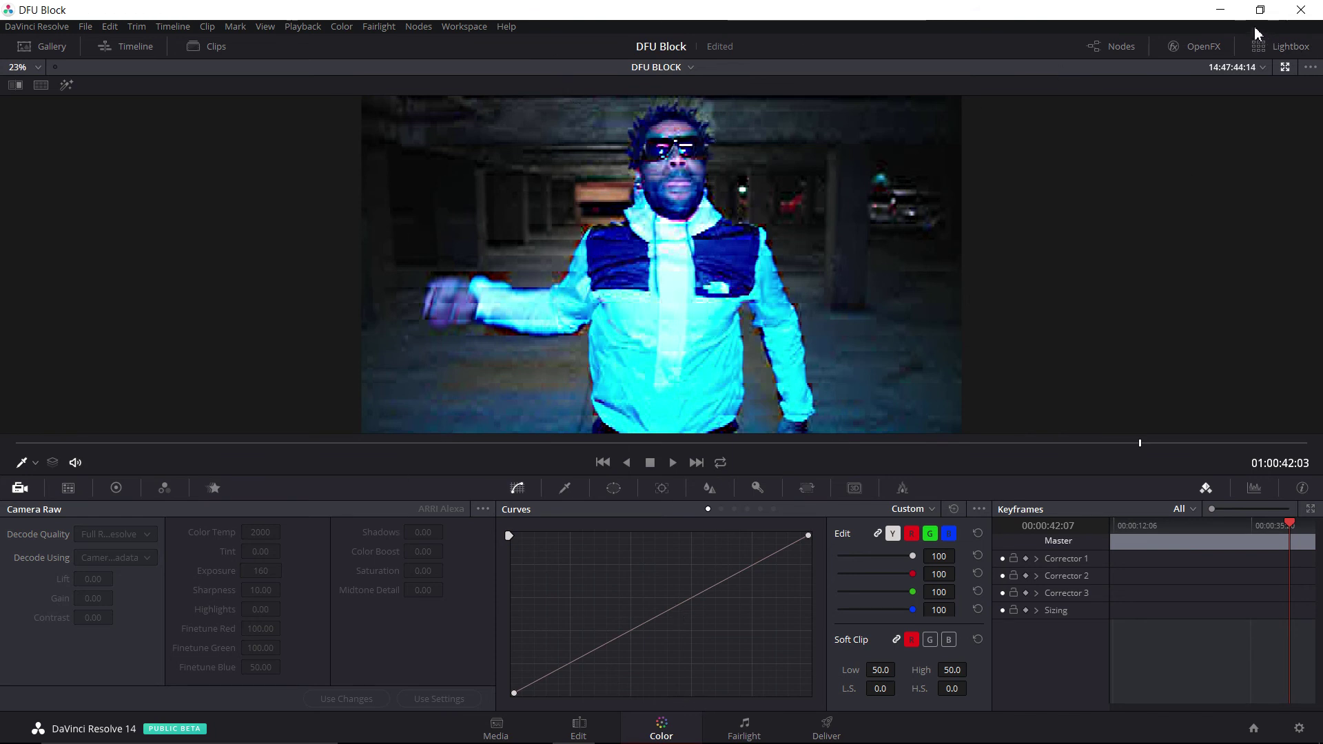
pyautogui.click(1220, 15)
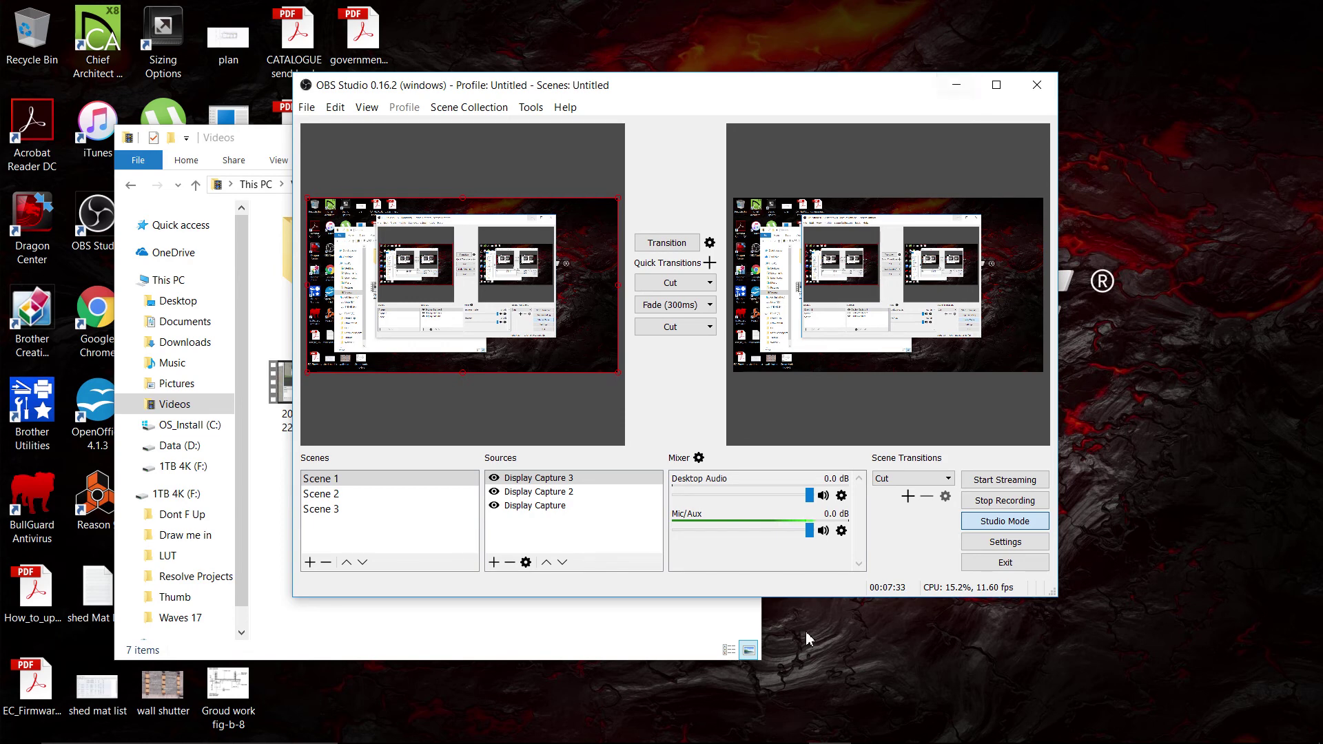
# Open Properties for the Realtek Speakers device in the Playback devices list.
pyautogui.moveTo(831, 737)
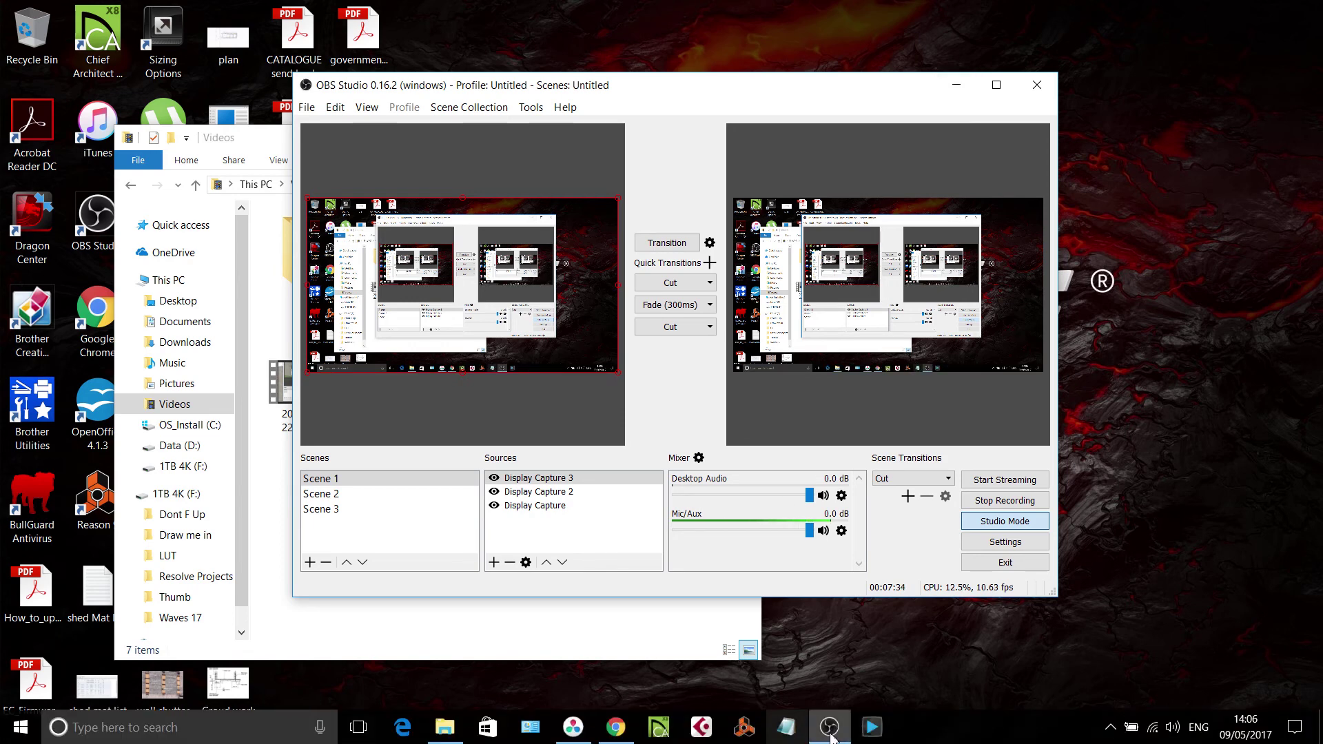
pyautogui.rightClick(1173, 729)
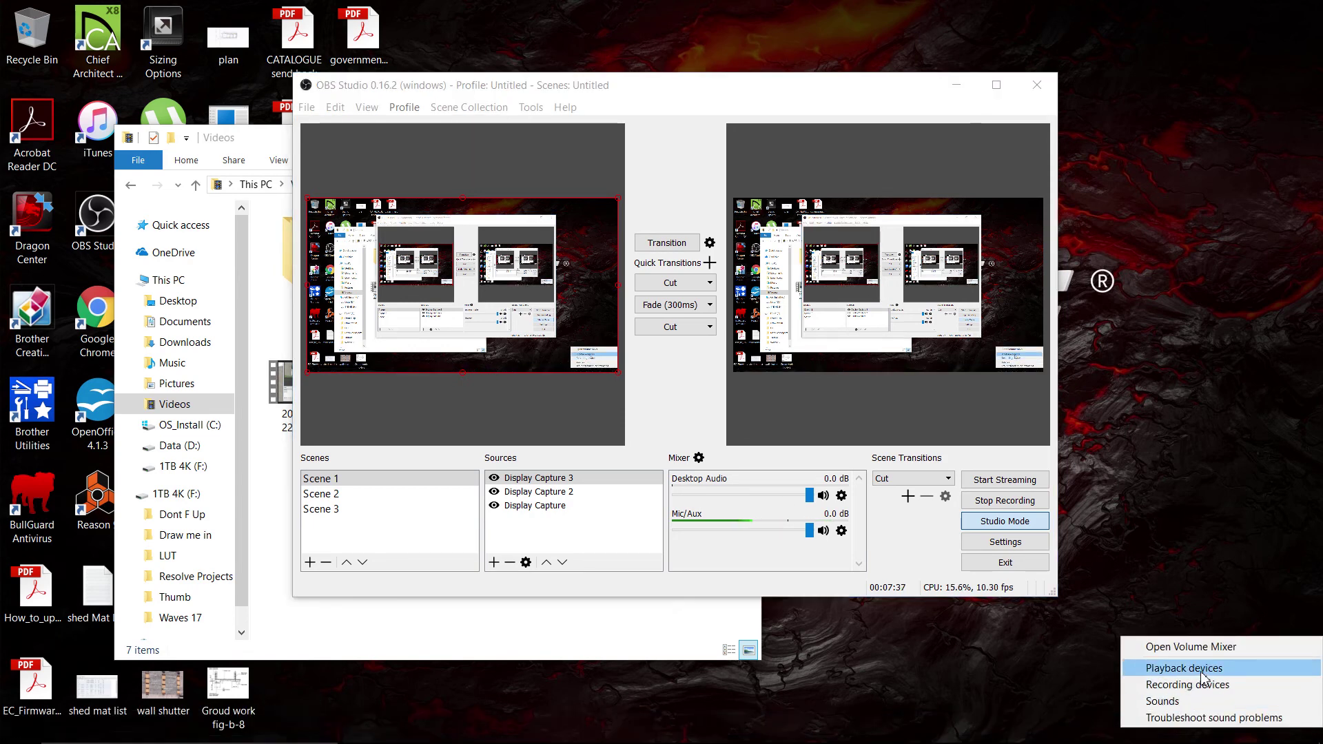
pyautogui.click(1118, 676)
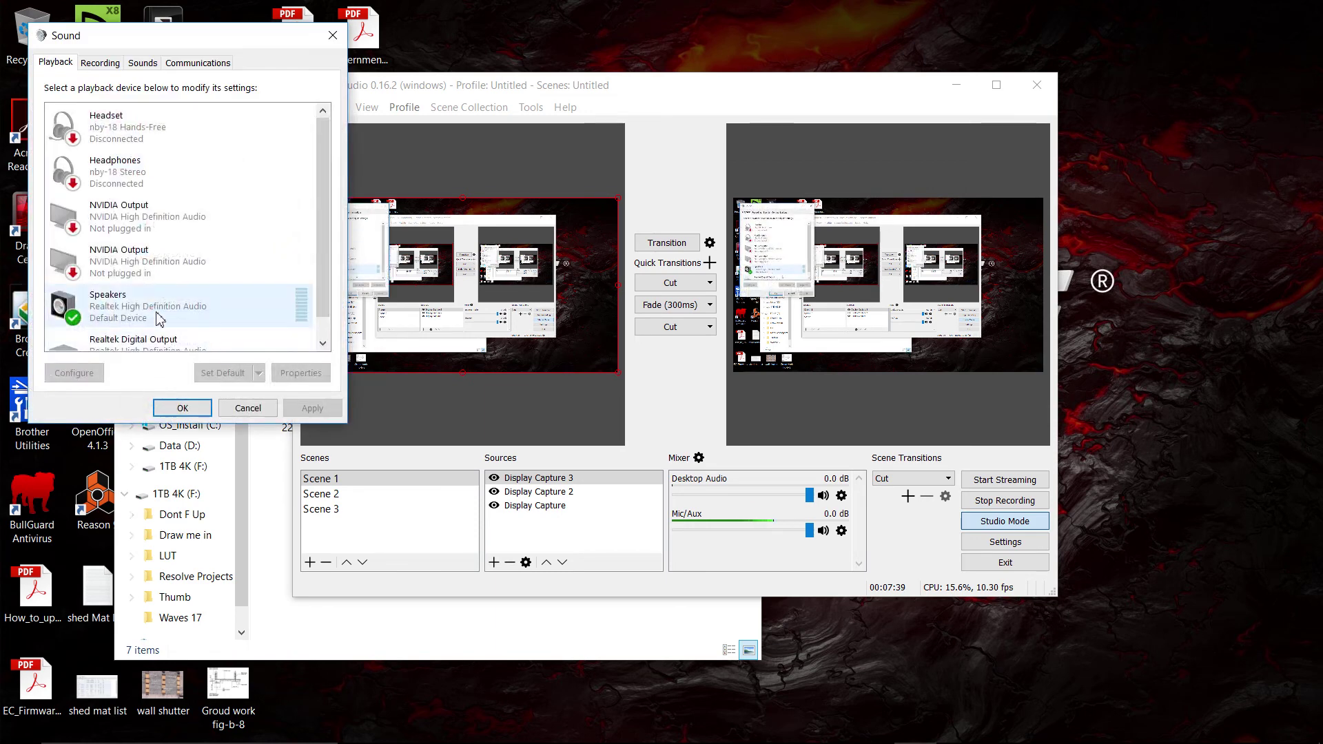
pyautogui.click(207, 312)
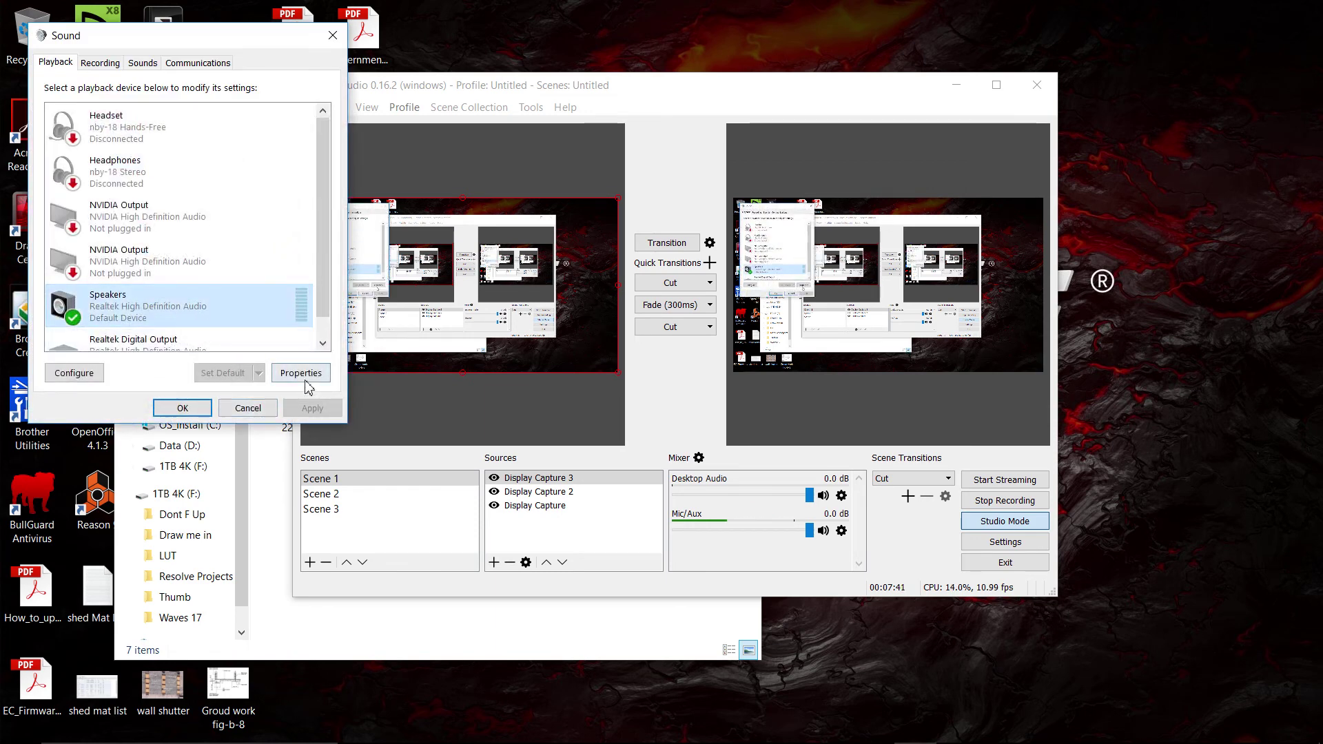
pyautogui.click(301, 374)
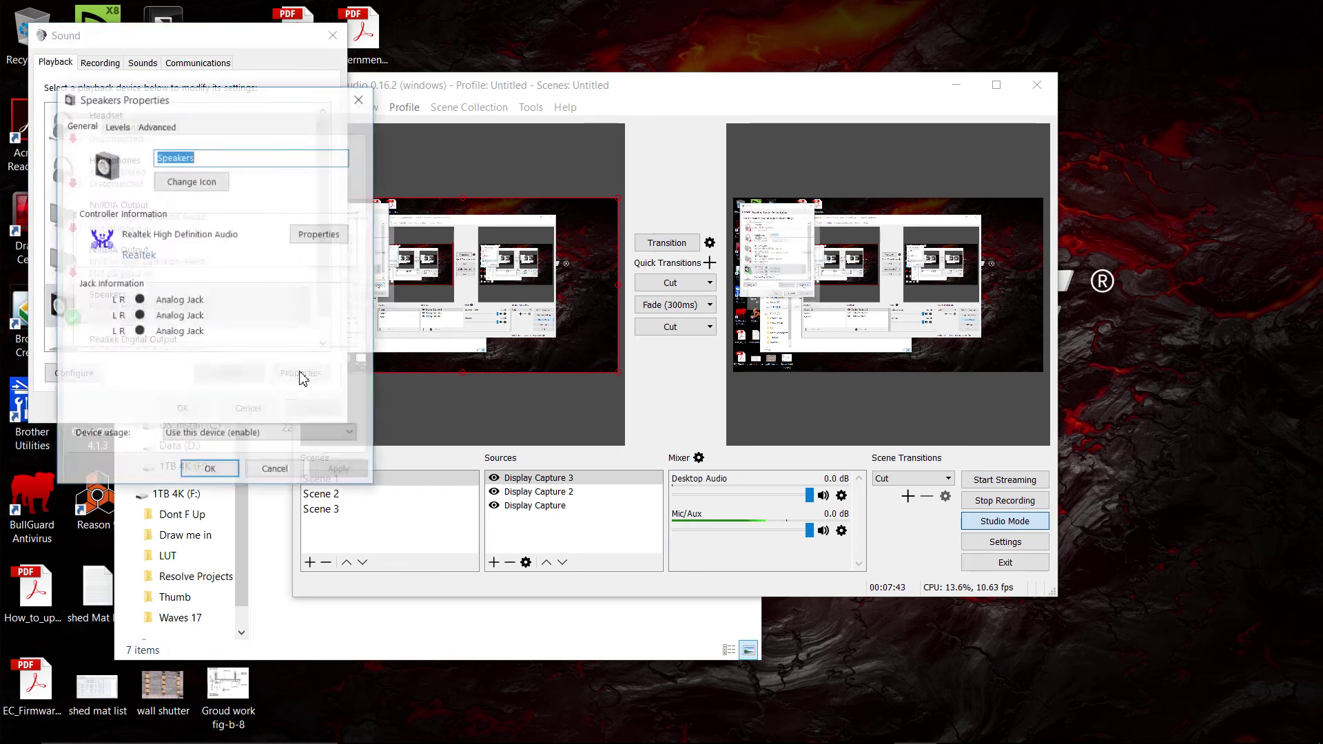
# Leave the speakers' default format at 24 bit, 48000 Hz (Studio Quality) and close Speakers Properties unchanged.
pyautogui.click(158, 126)
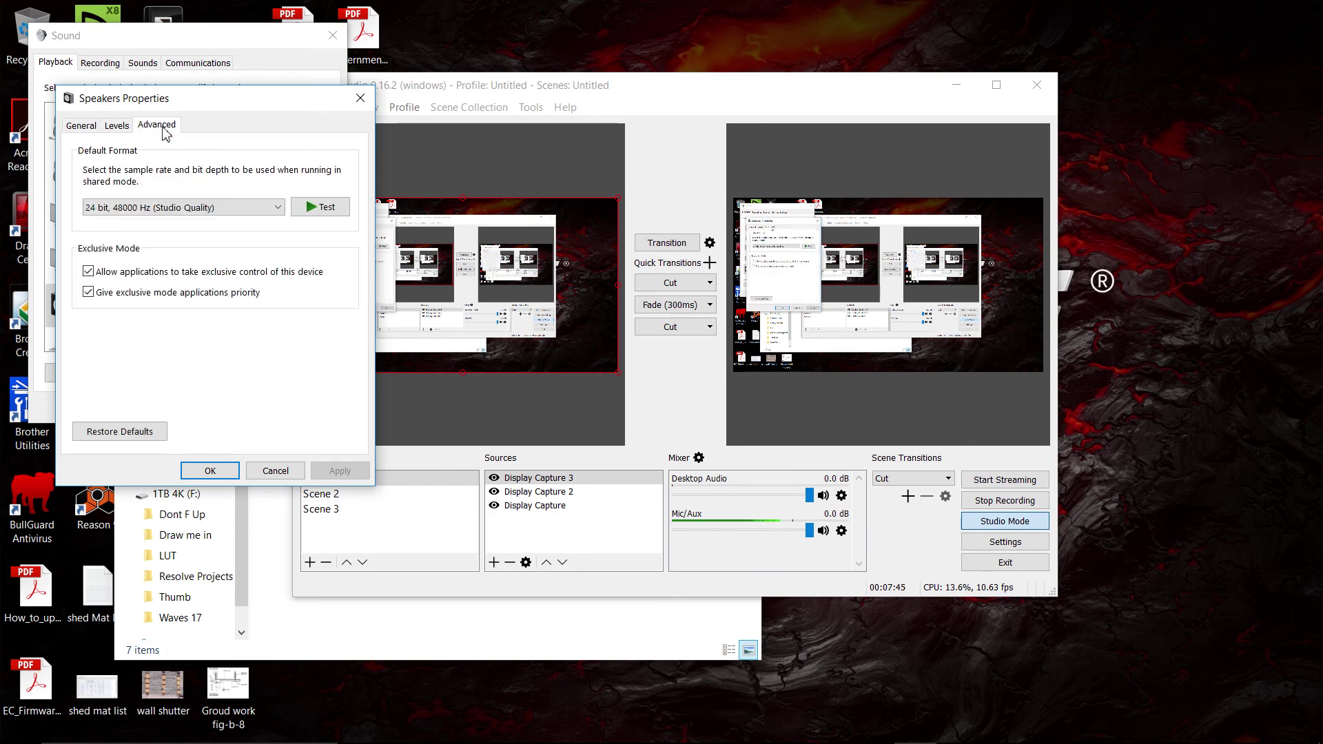
pyautogui.click(158, 209)
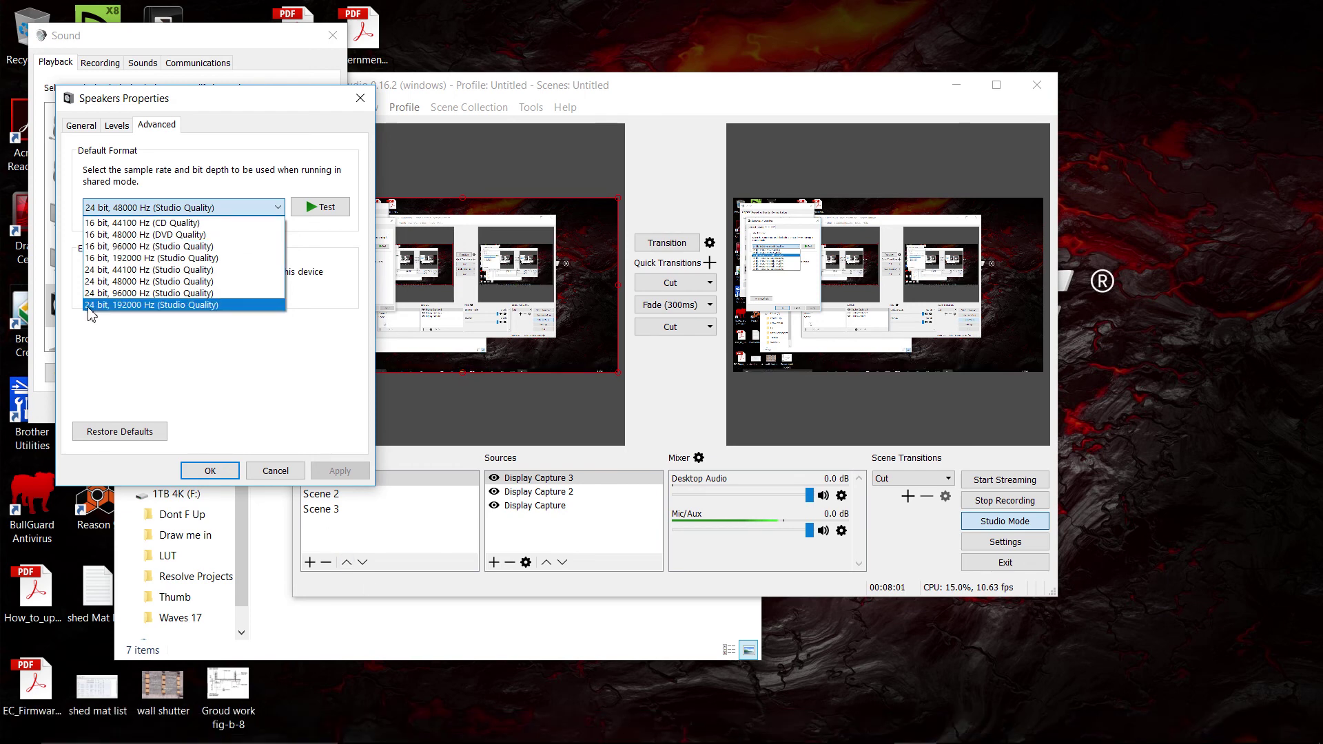
pyautogui.click(249, 346)
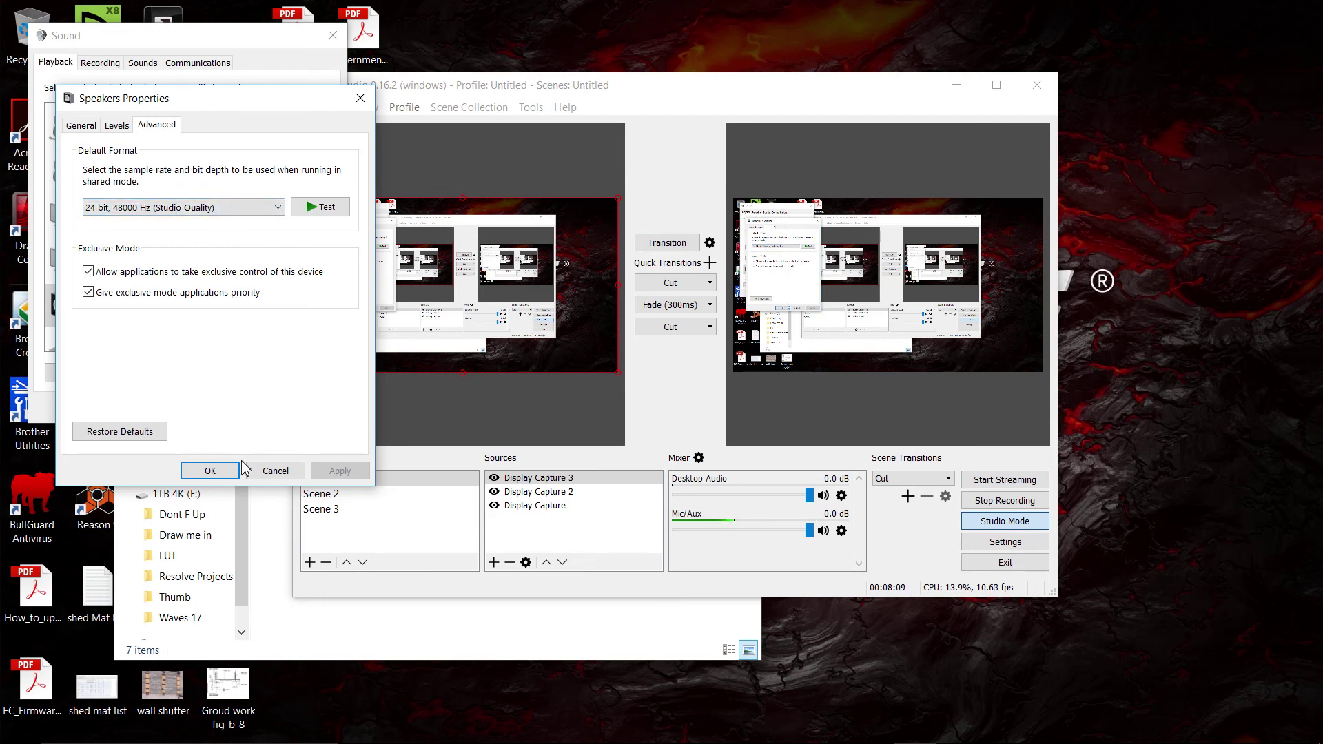
pyautogui.click(275, 470)
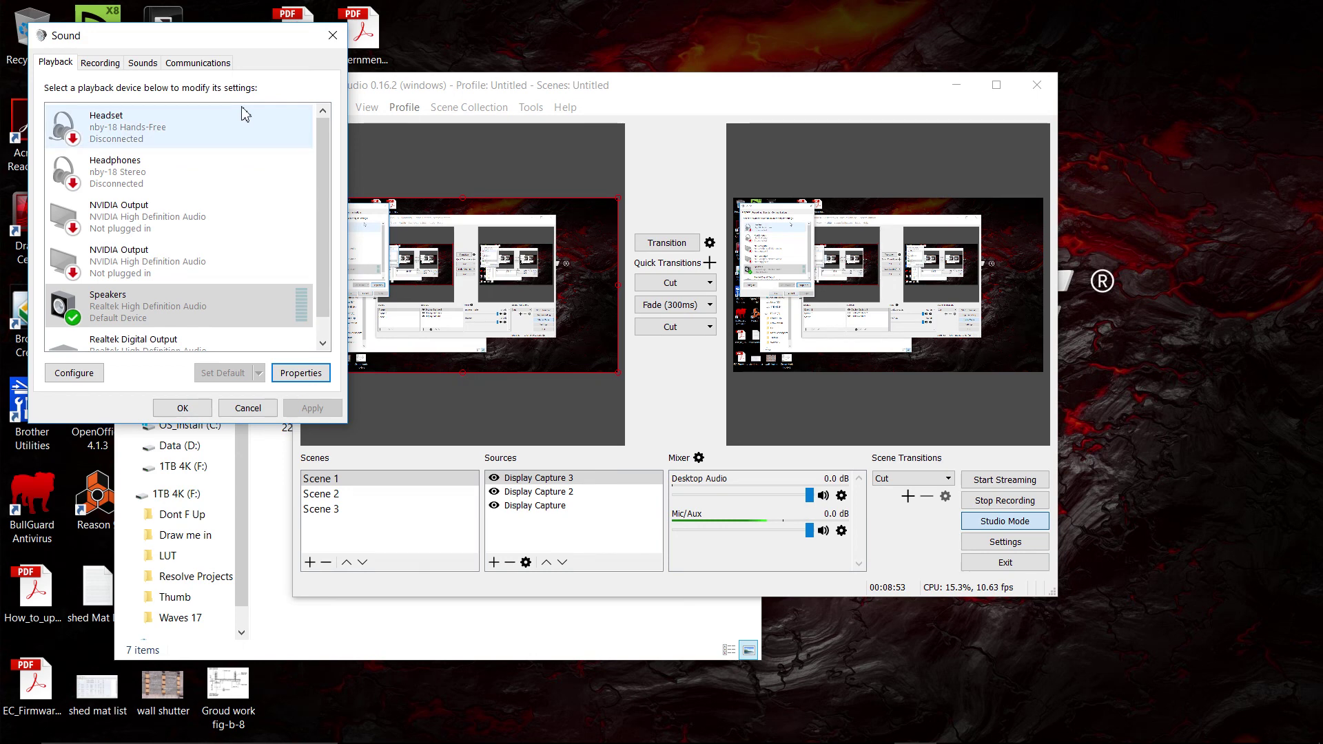
# Close the Windows Sound dialog, keeping Realtek Speakers as the default device.
pyautogui.click(179, 409)
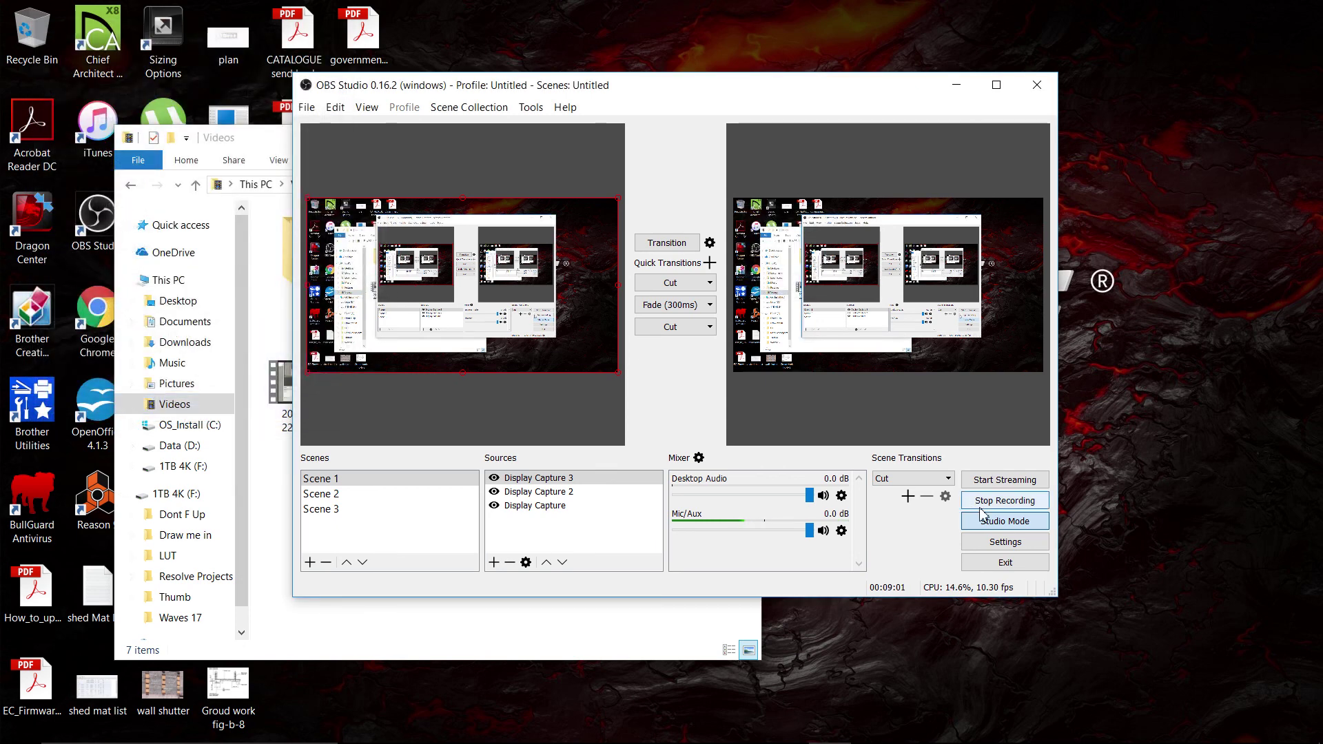